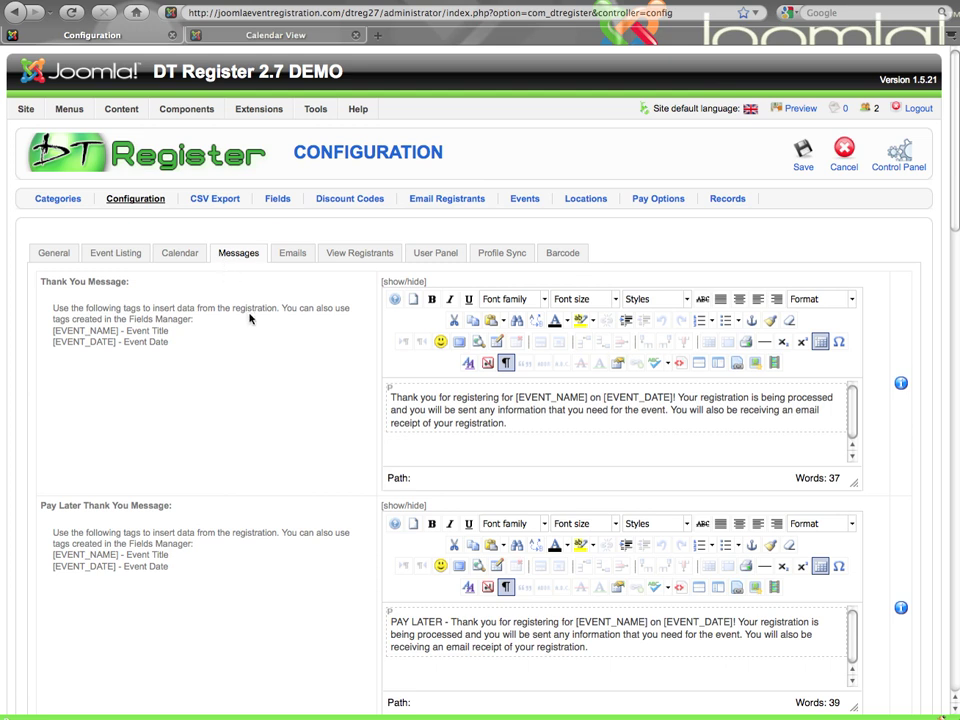
- Point out the [EVENT_NAME] tag and the Pay Later Thank You Message setting
mouse_move(186, 112)
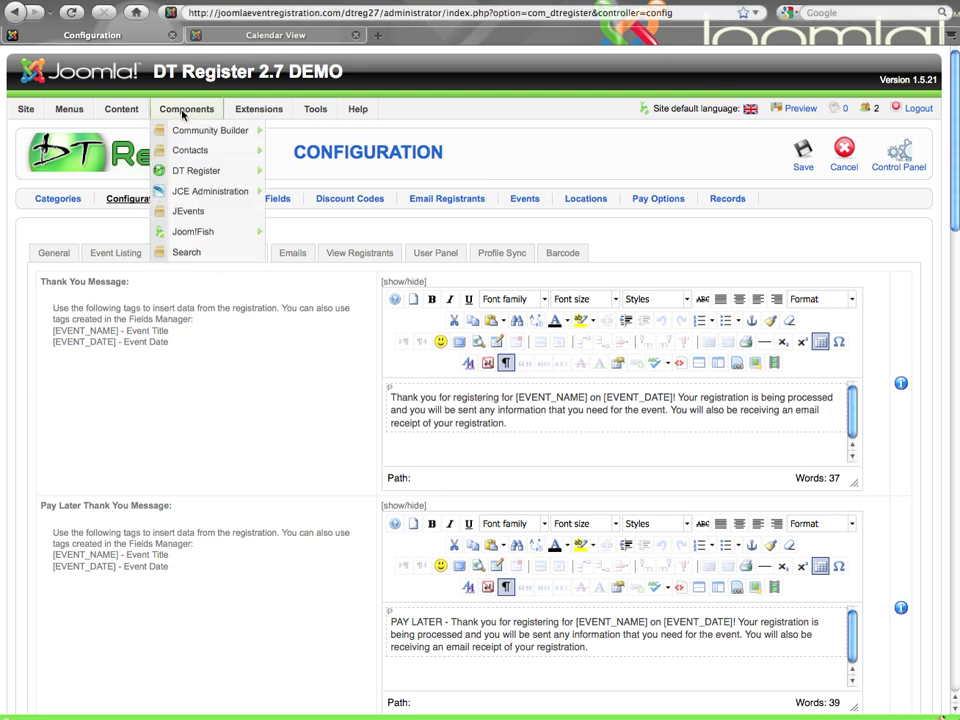
mouse_move(240, 171)
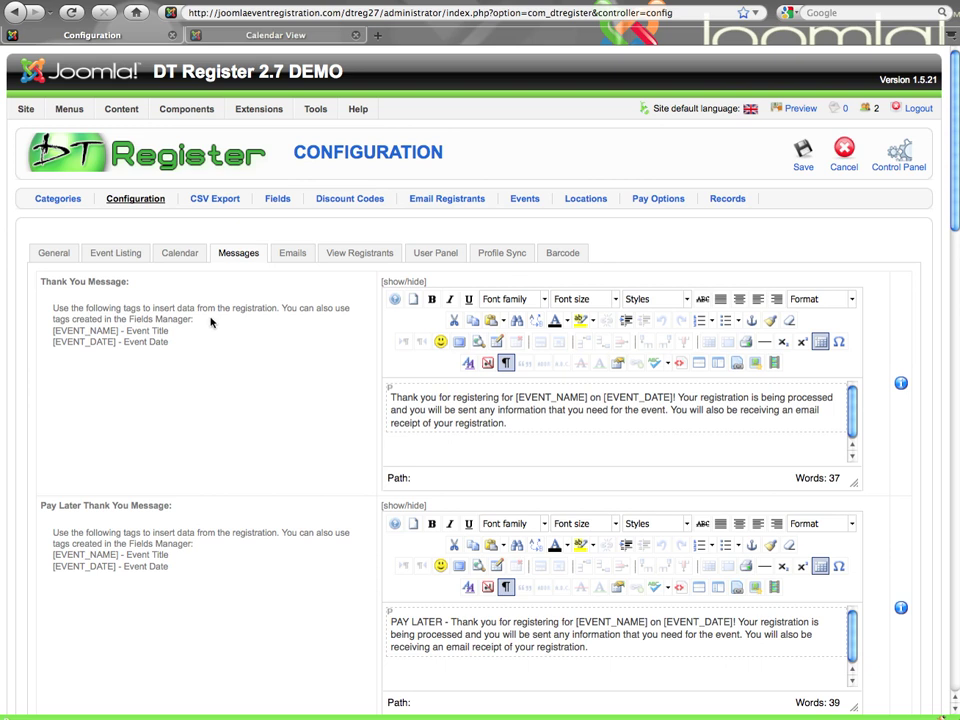
scroll(211, 321, "down", 3)
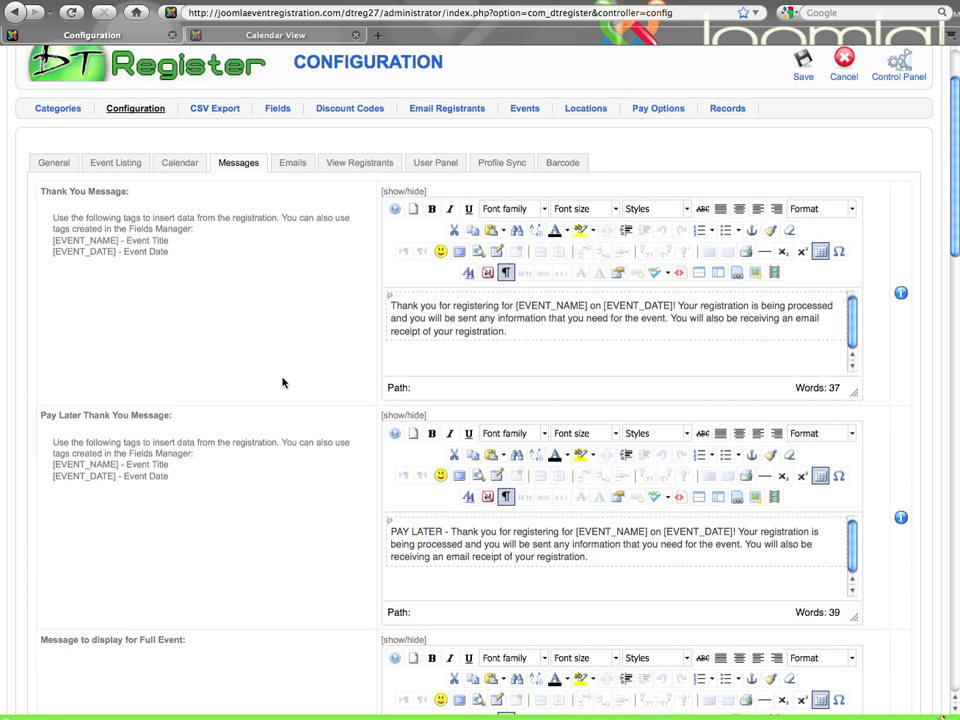
scroll(283, 382, "up", 2)
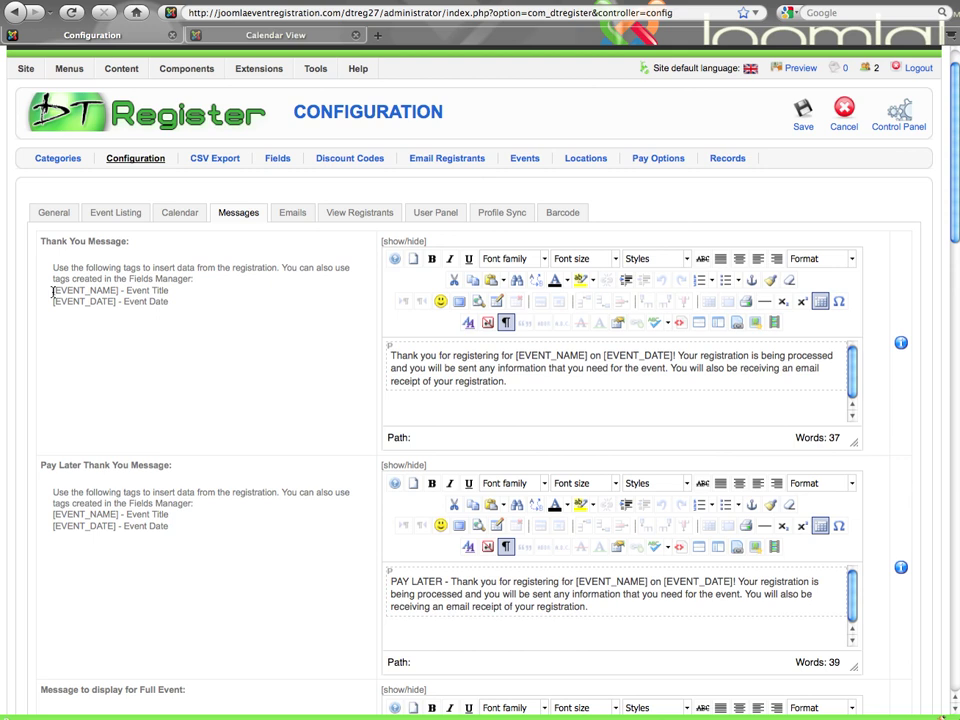
left_click_drag(52, 291, 118, 291)
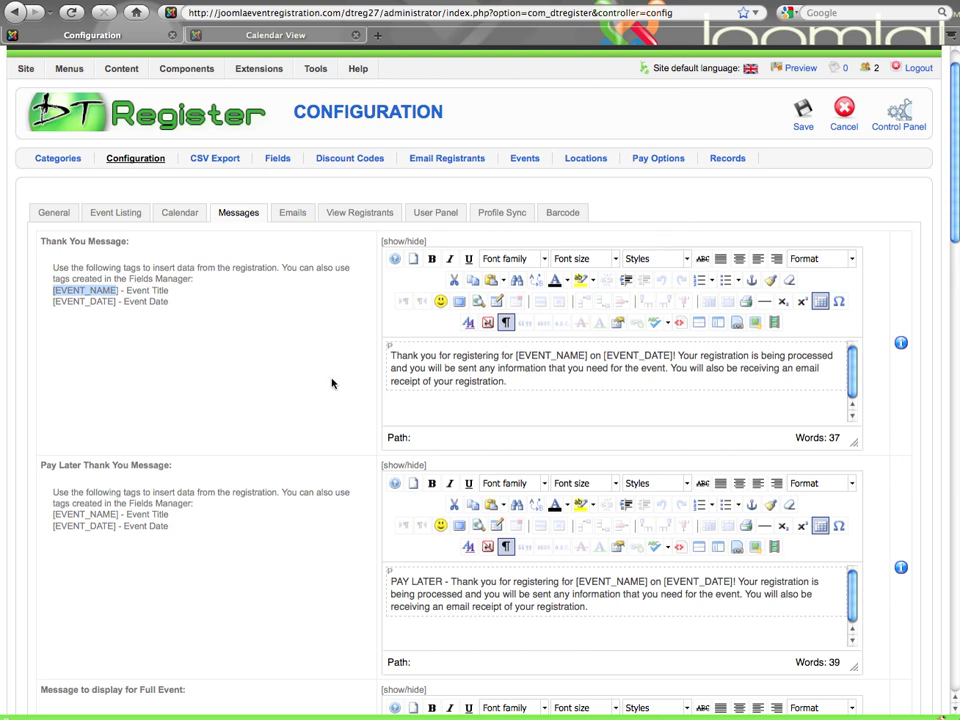
scroll(332, 383, "down", 2)
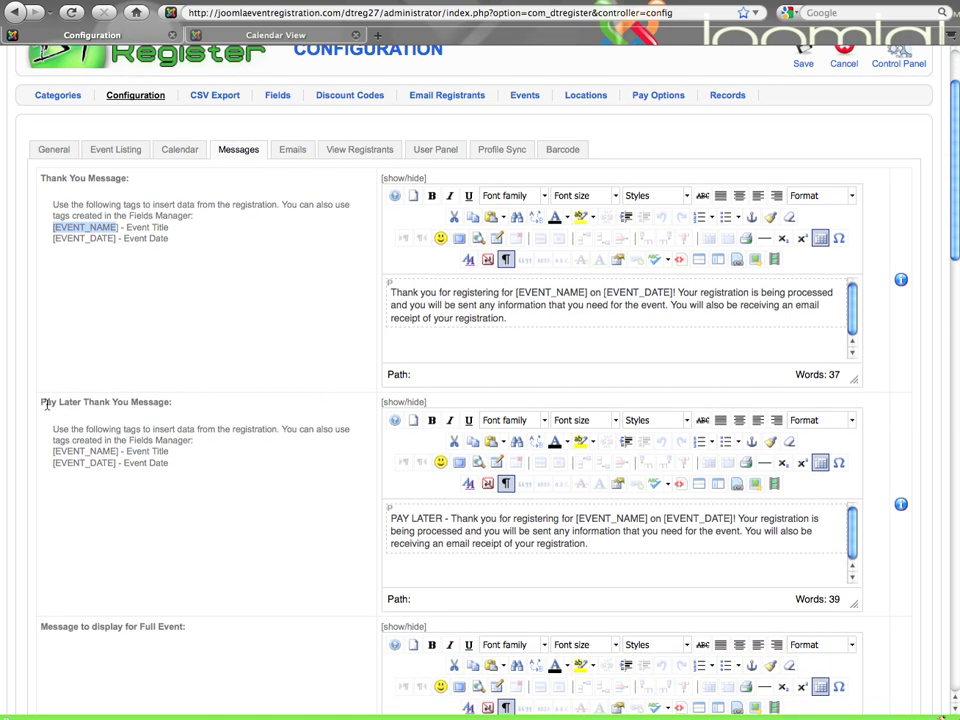
left_click_drag(43, 402, 188, 411)
left_click(204, 412)
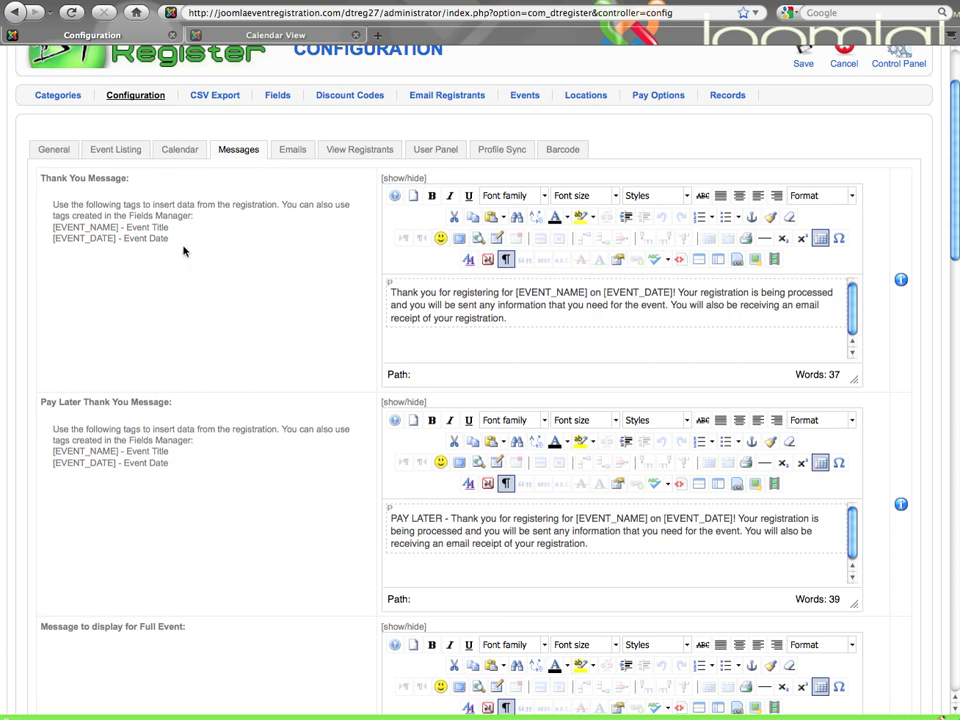
- Review the Full Event message and the Waiting List addition message
scroll(183, 252, "down", 3)
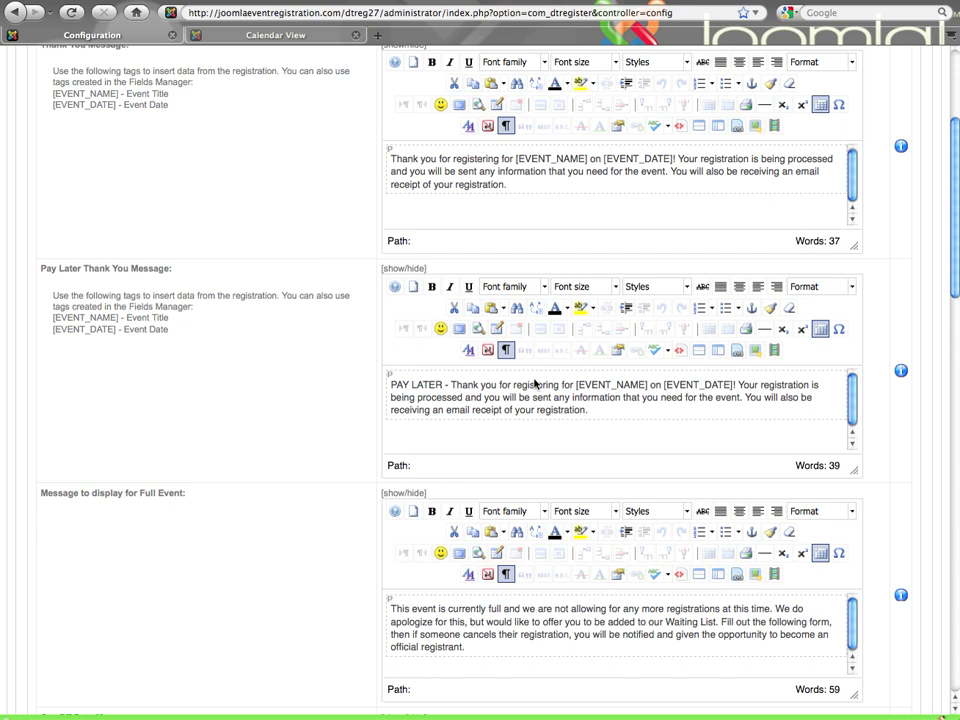
scroll(333, 335, "down", 5)
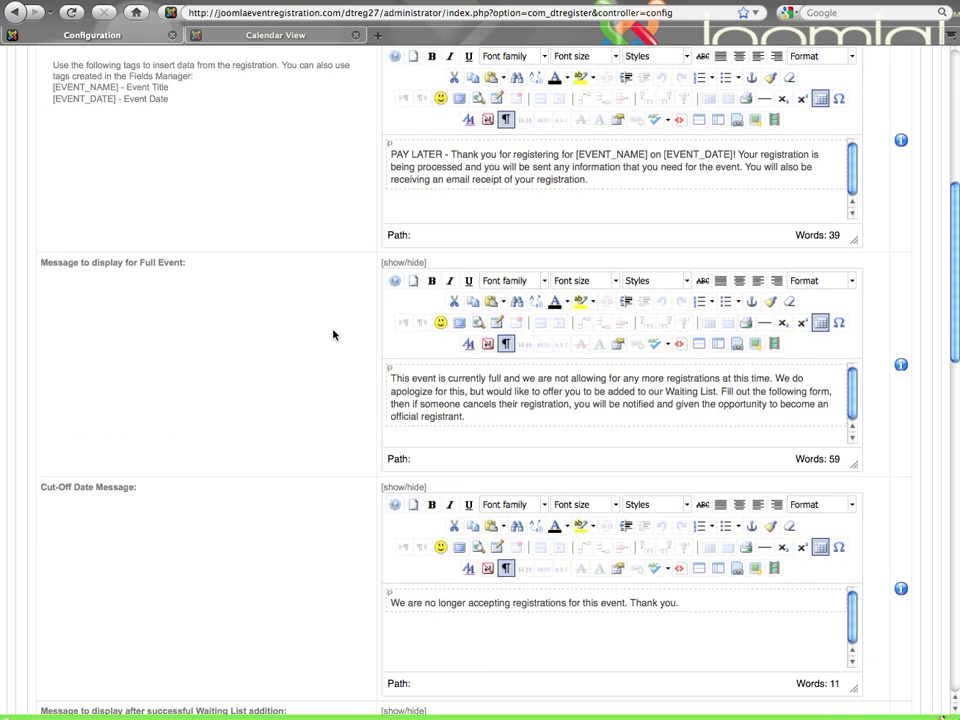
scroll(107, 293, "down", 1)
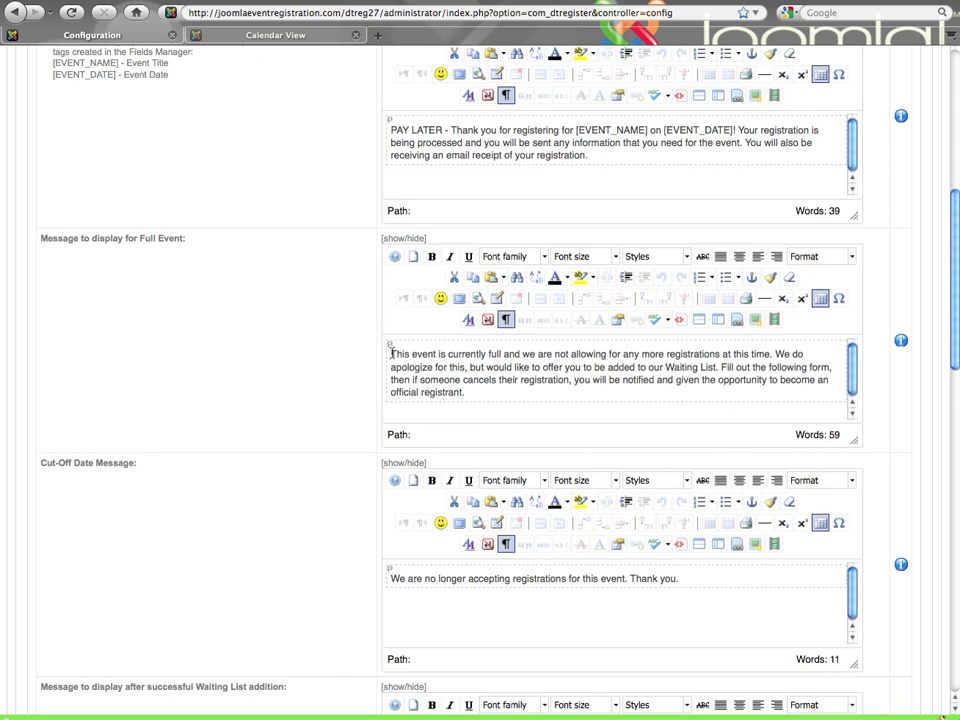
left_click(391, 353)
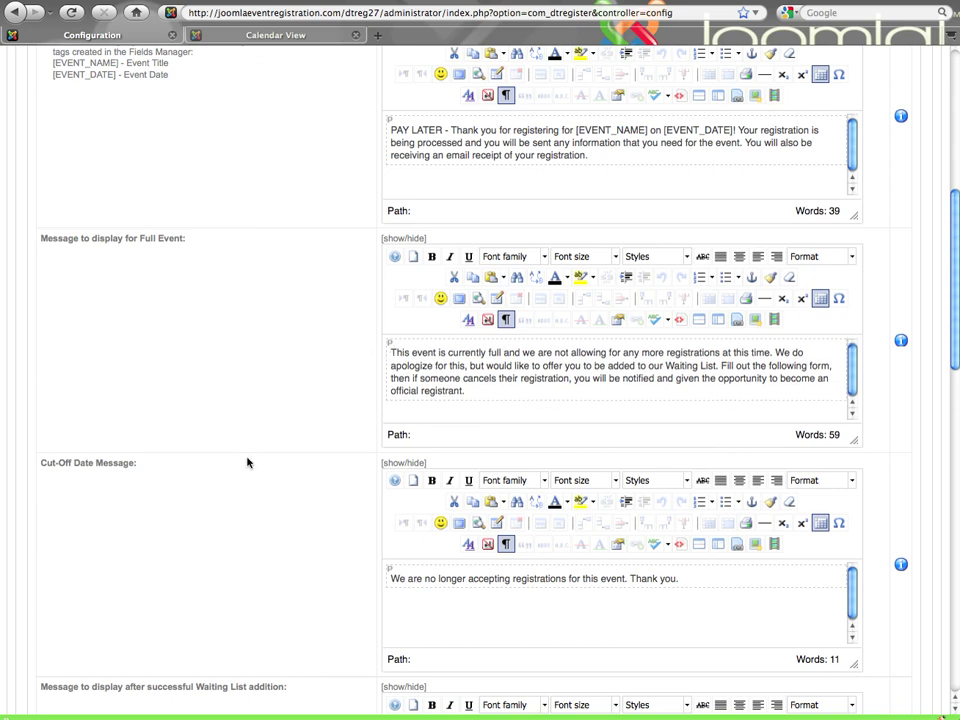
scroll(248, 462, "down", 5)
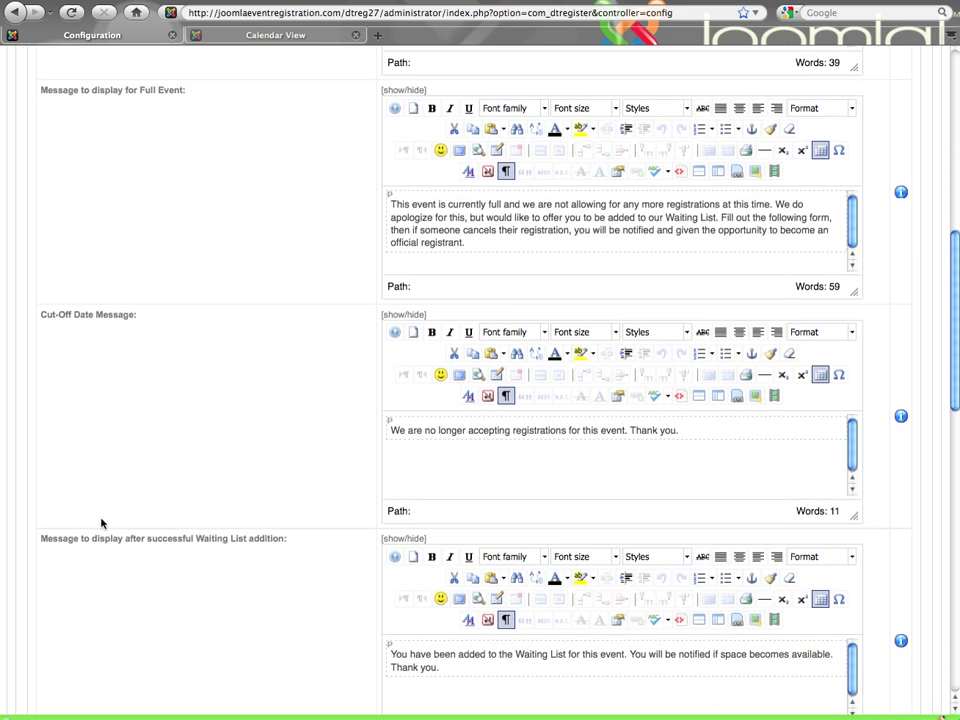
left_click_drag(41, 538, 290, 546)
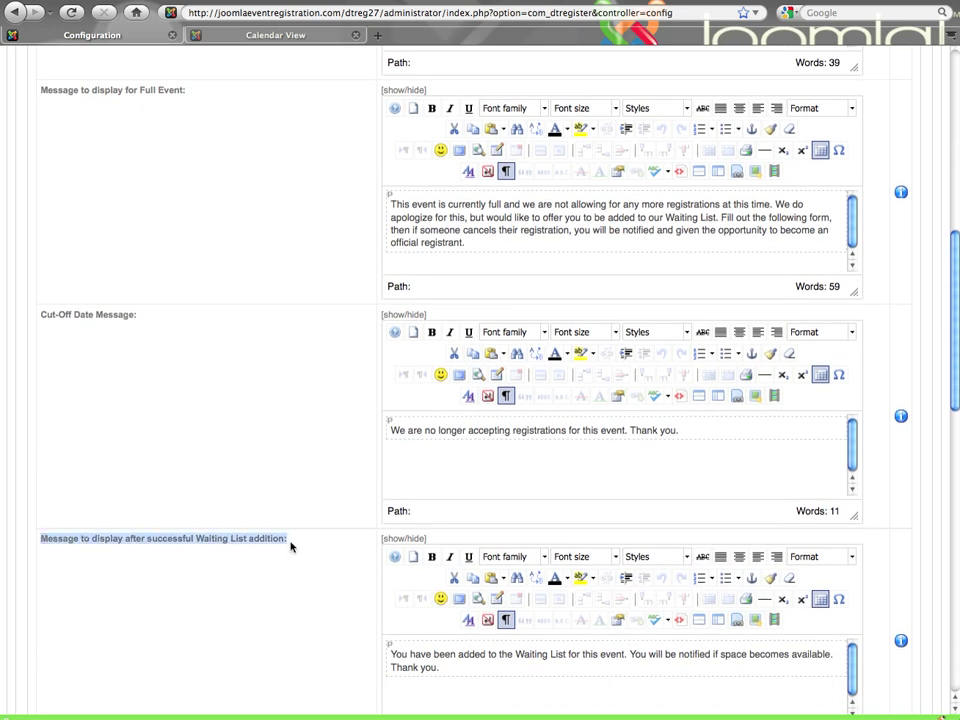
scroll(290, 546, "down", 1)
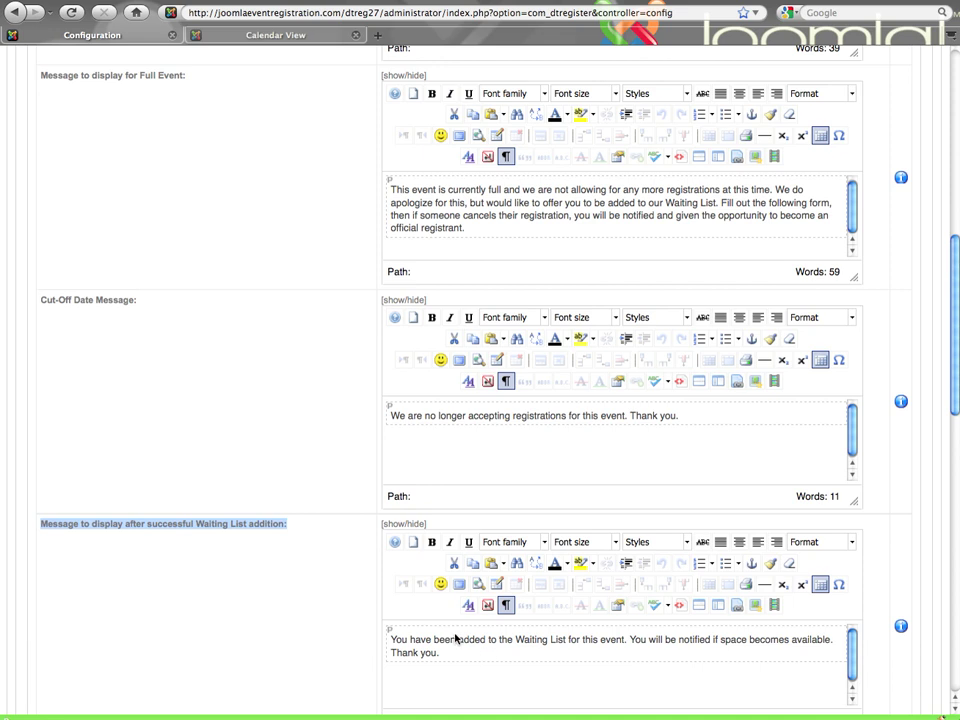
scroll(440, 630, "up", 1)
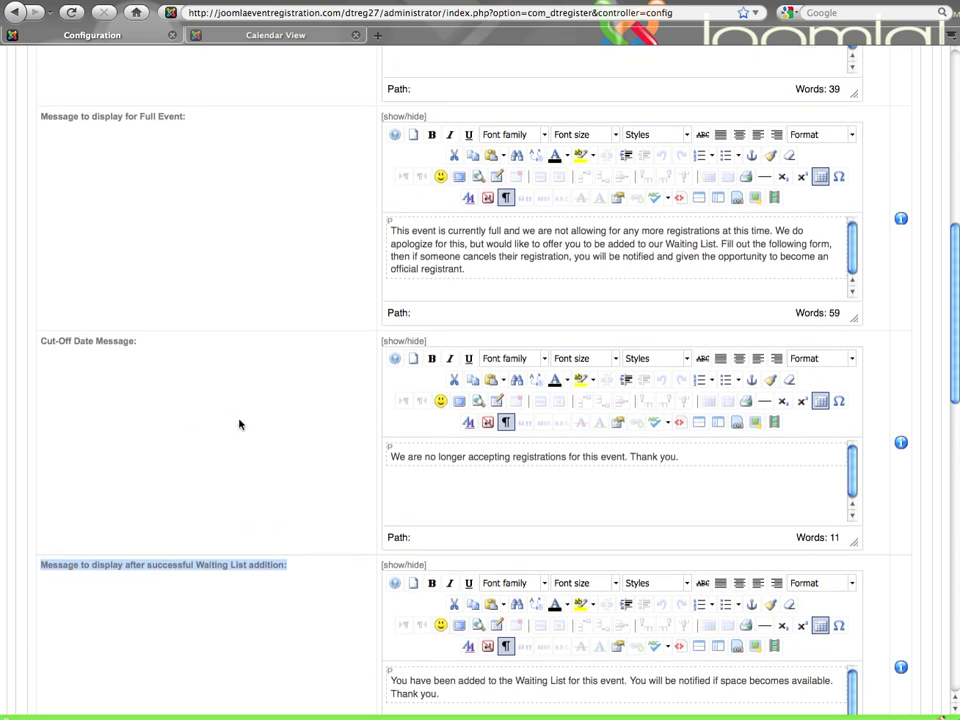
- Highlight the Cut-Off Date message sentence and point out the terms and conditions message
left_click(508, 482)
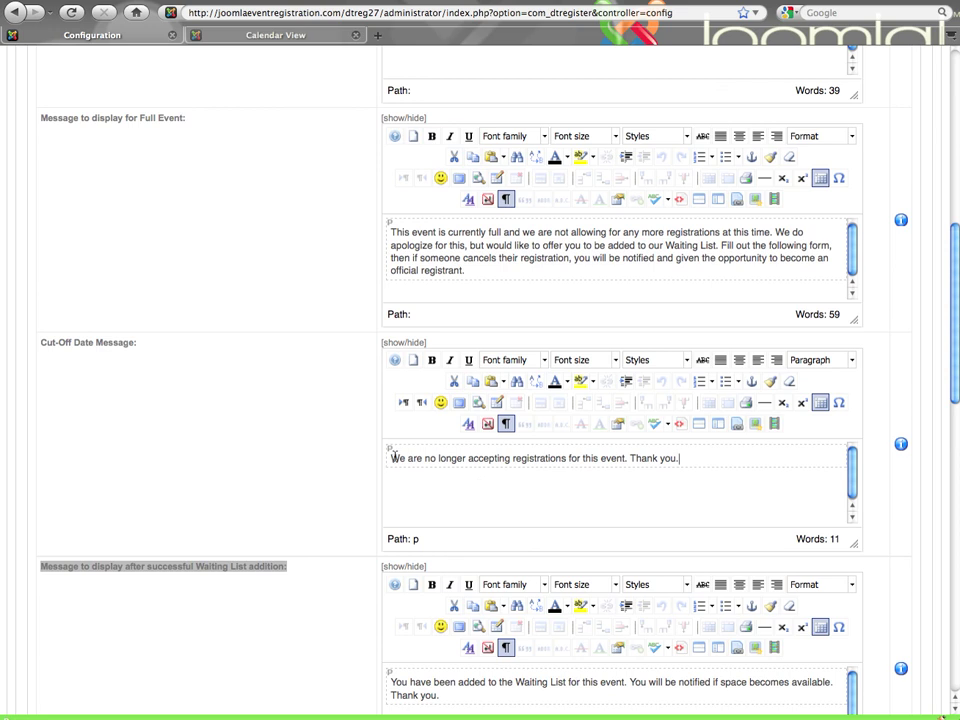
left_click_drag(392, 457, 741, 486)
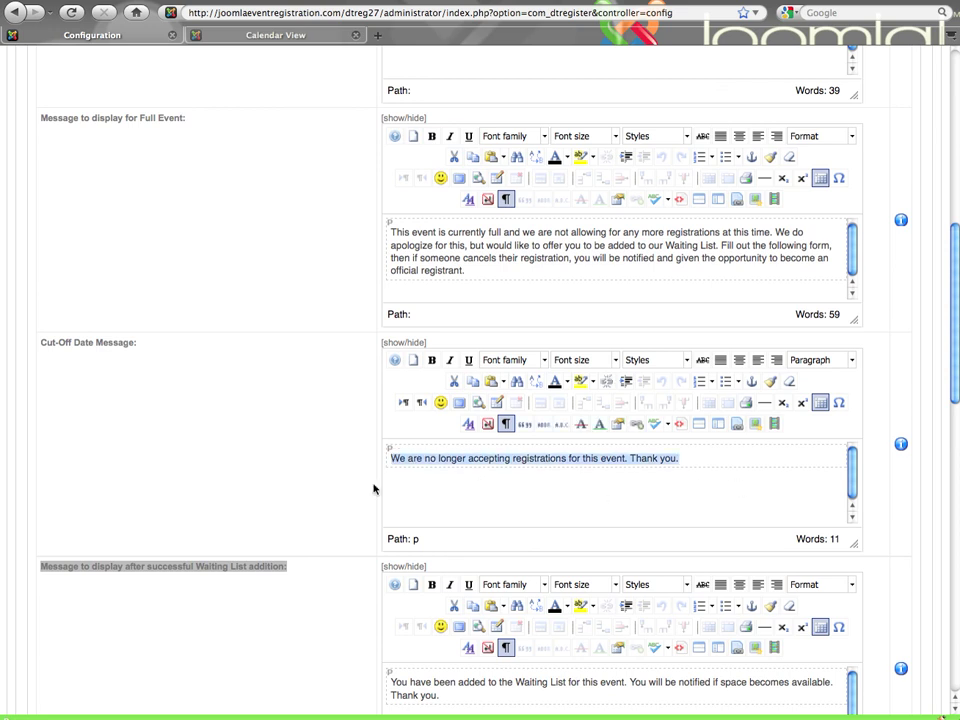
scroll(373, 489, "down", 5)
scroll(373, 489, "down", 1)
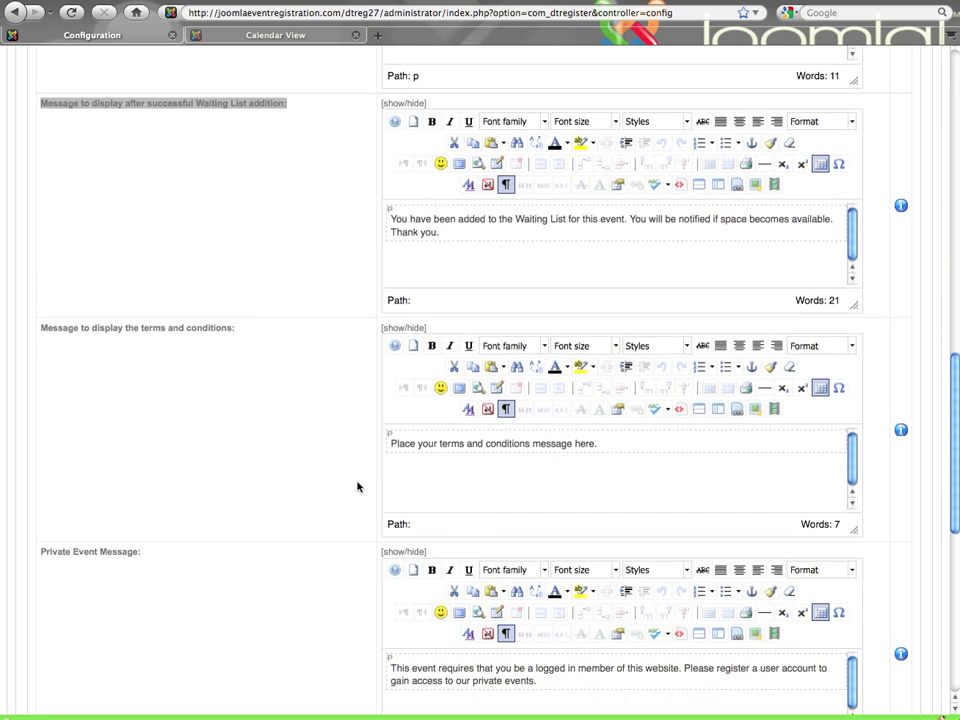
left_click_drag(231, 327, 41, 327)
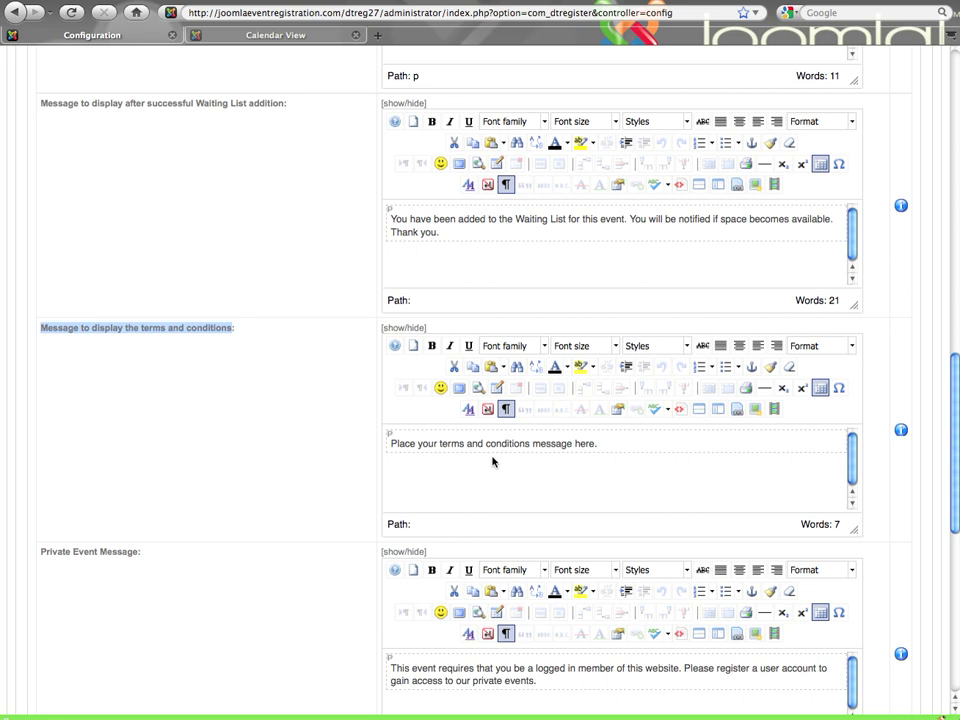
left_click(319, 437)
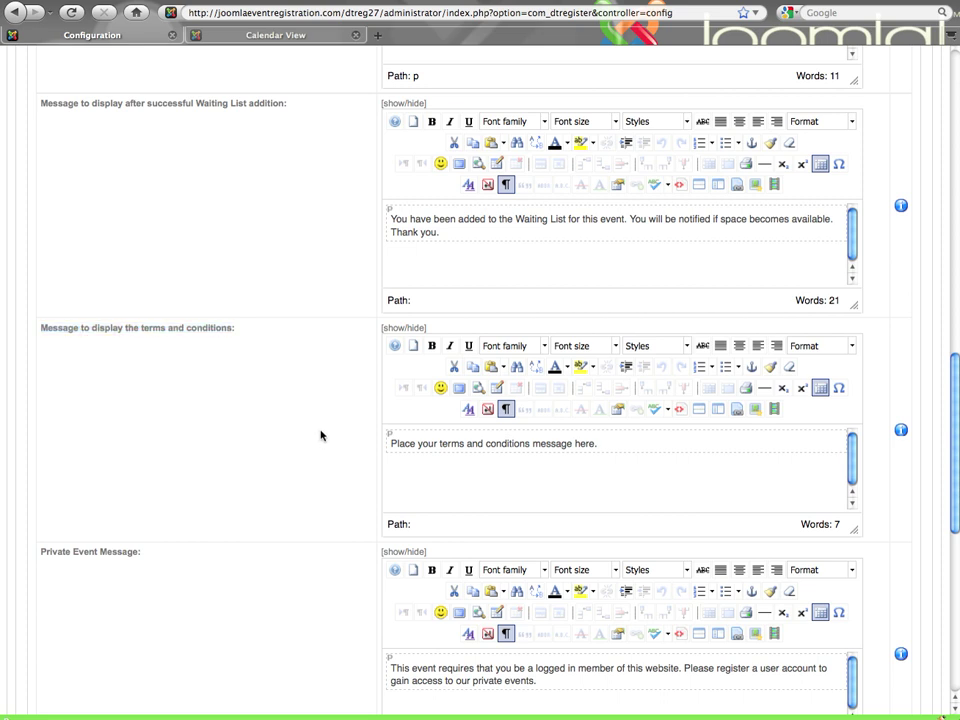
scroll(320, 436, "up", 3)
scroll(320, 435, "up", 10)
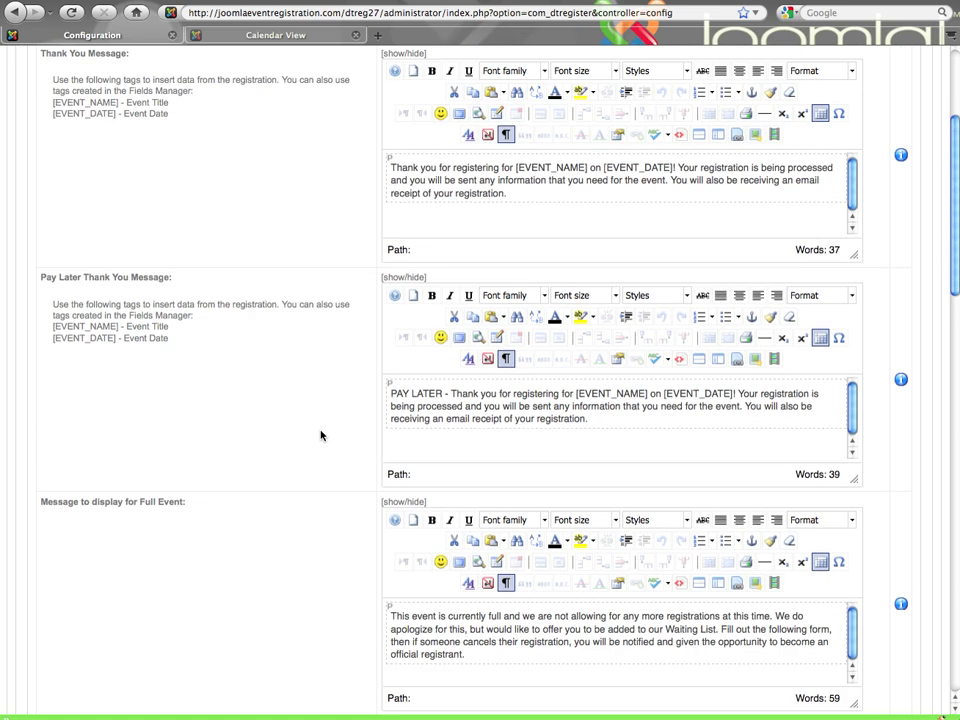
scroll(320, 435, "up", 2)
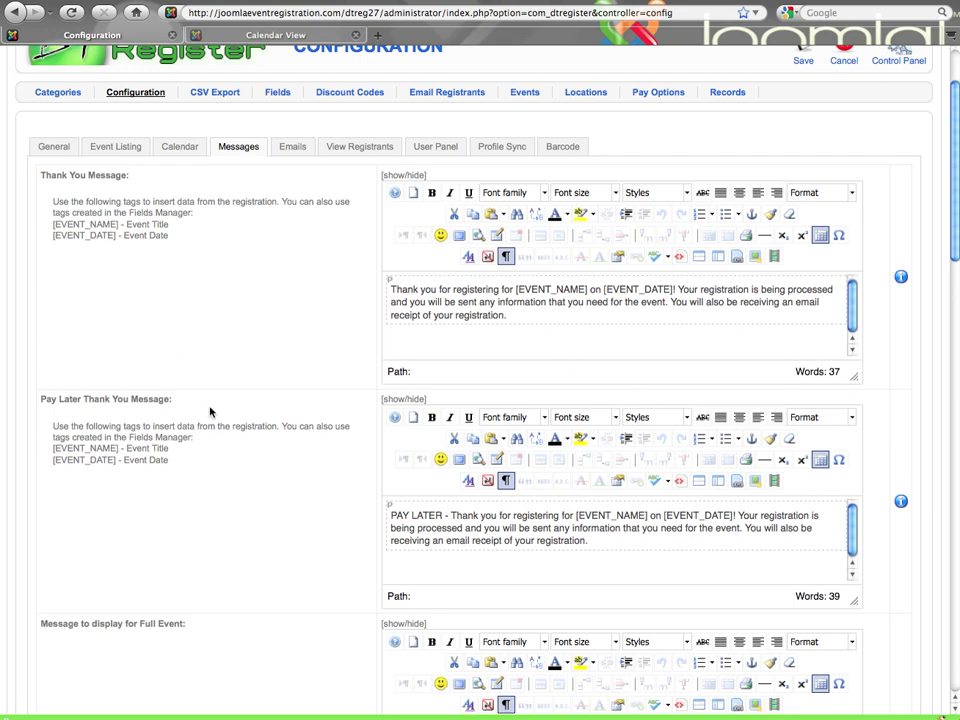
scroll(210, 410, "down", 10)
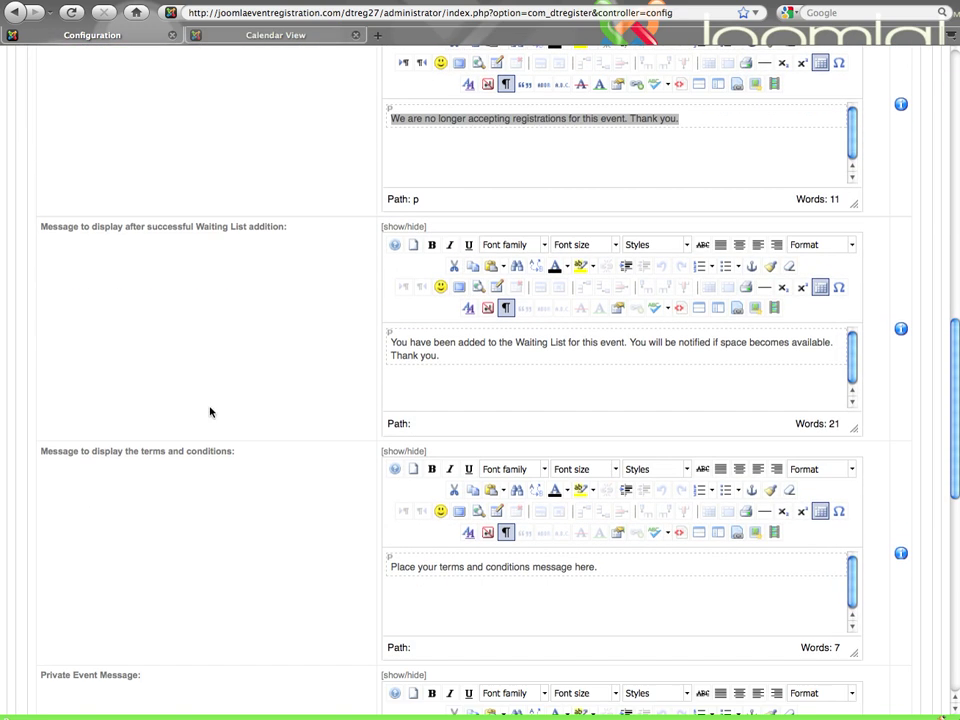
scroll(210, 410, "down", 5)
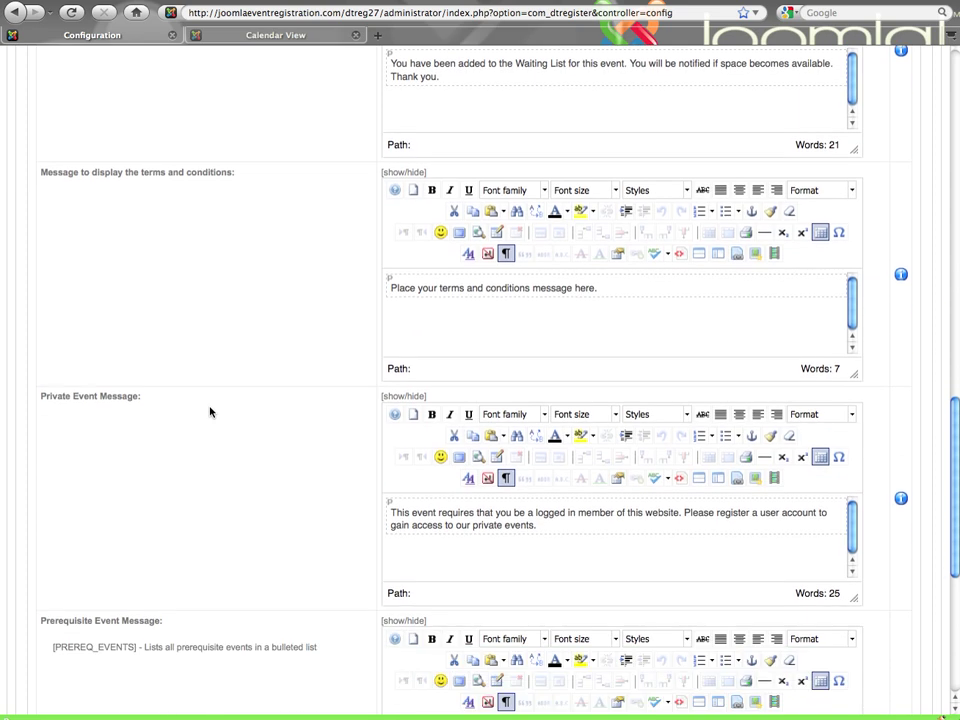
scroll(208, 413, "down", 2)
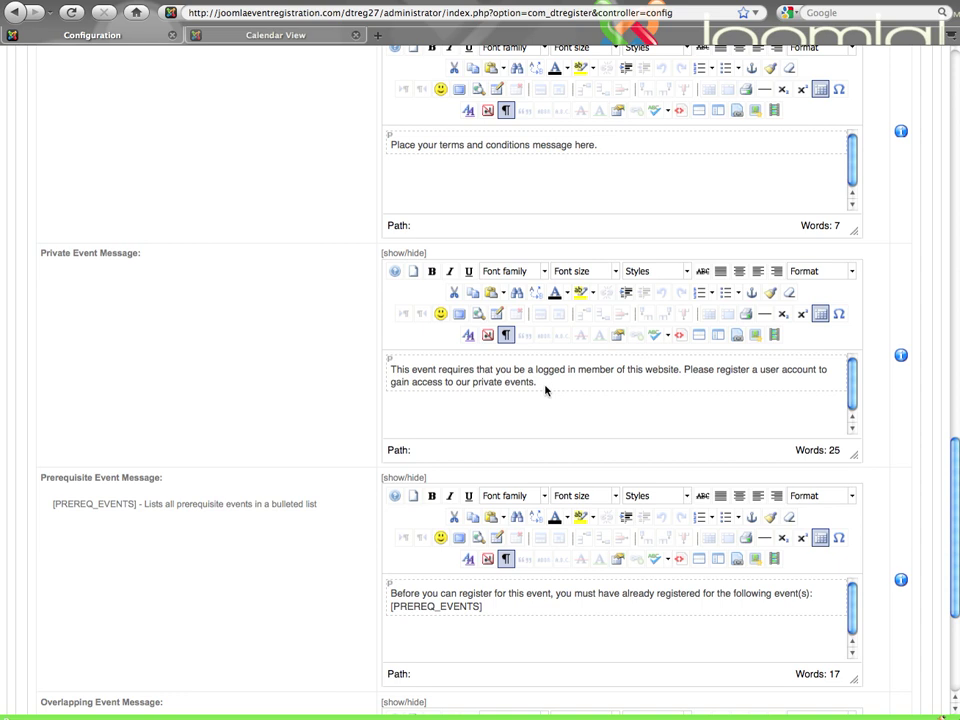
scroll(333, 395, "down", 5)
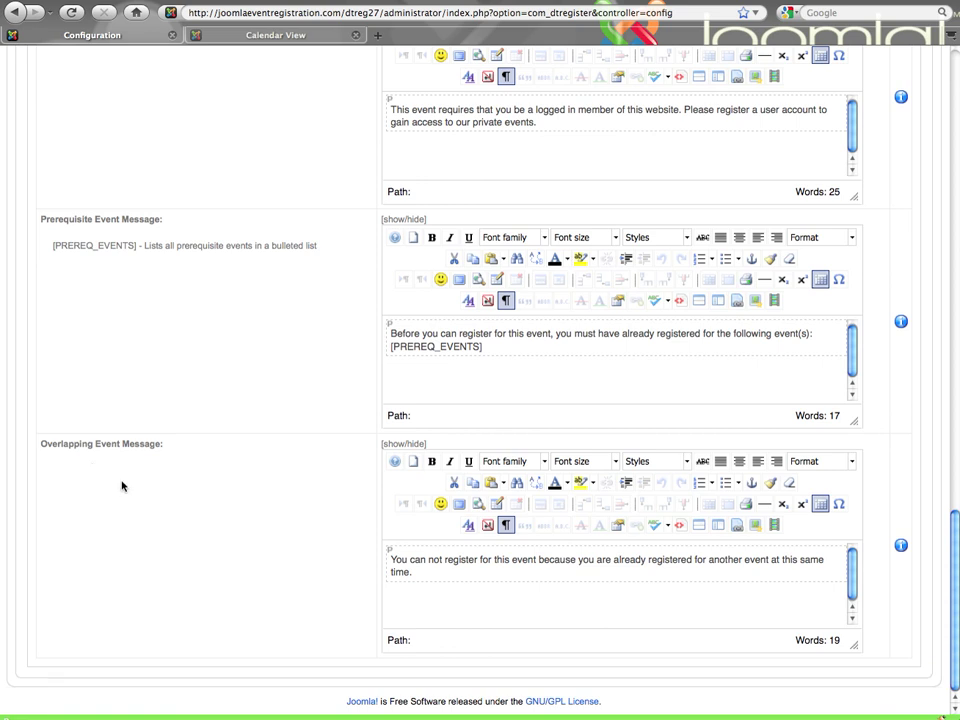
scroll(122, 484, "up", 20)
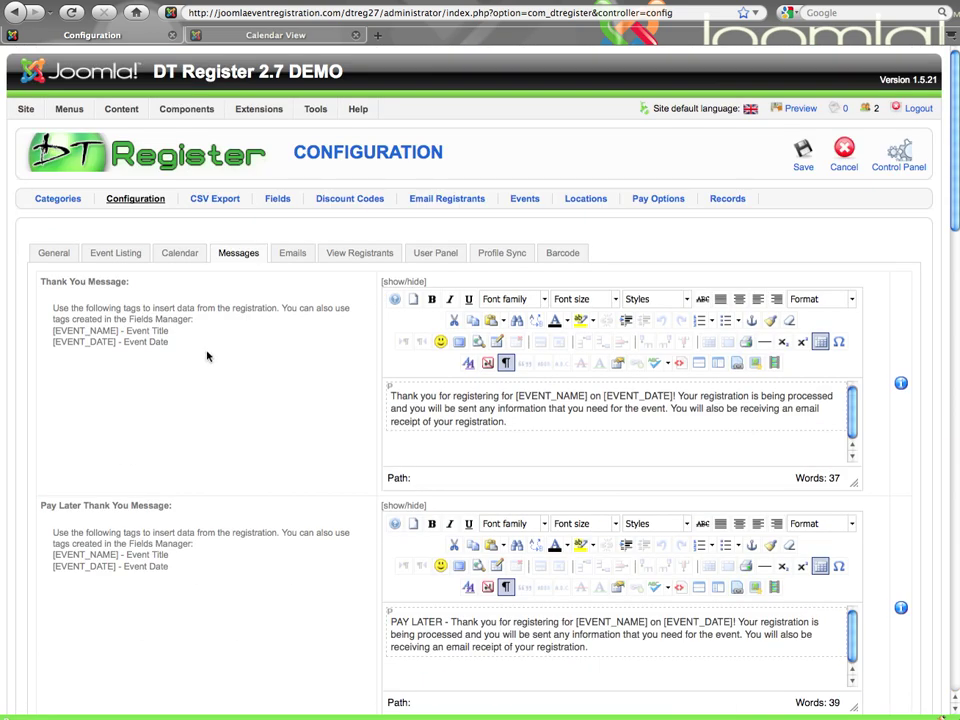
- On the Emails tab, review From Name and From Email, then uncheck 'Edits Event' notifications
left_click(296, 257)
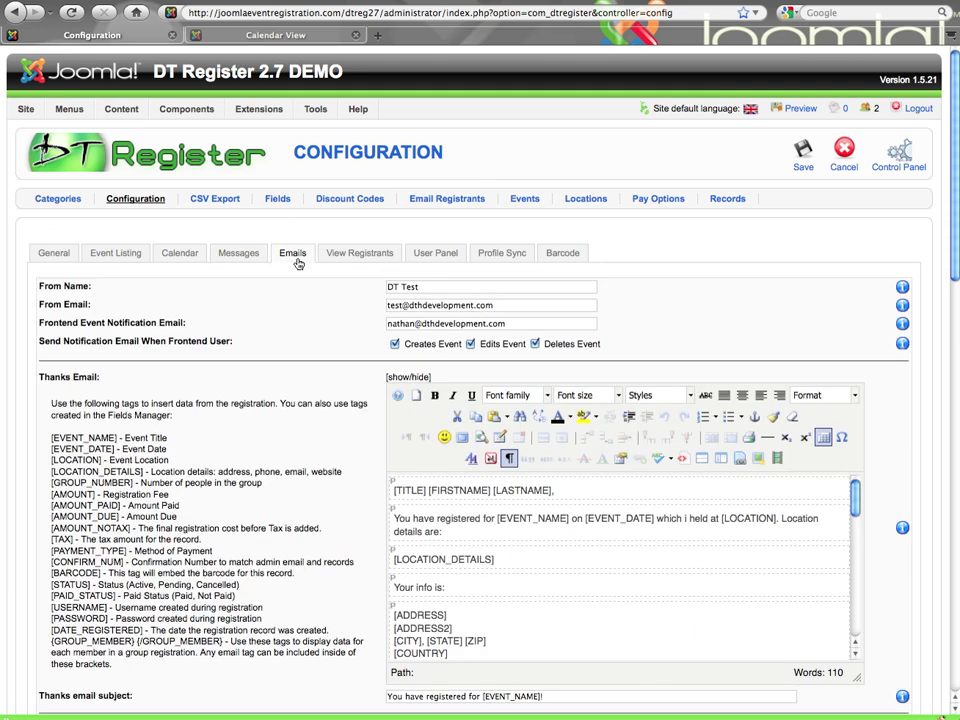
left_click(423, 287)
key("Tab")
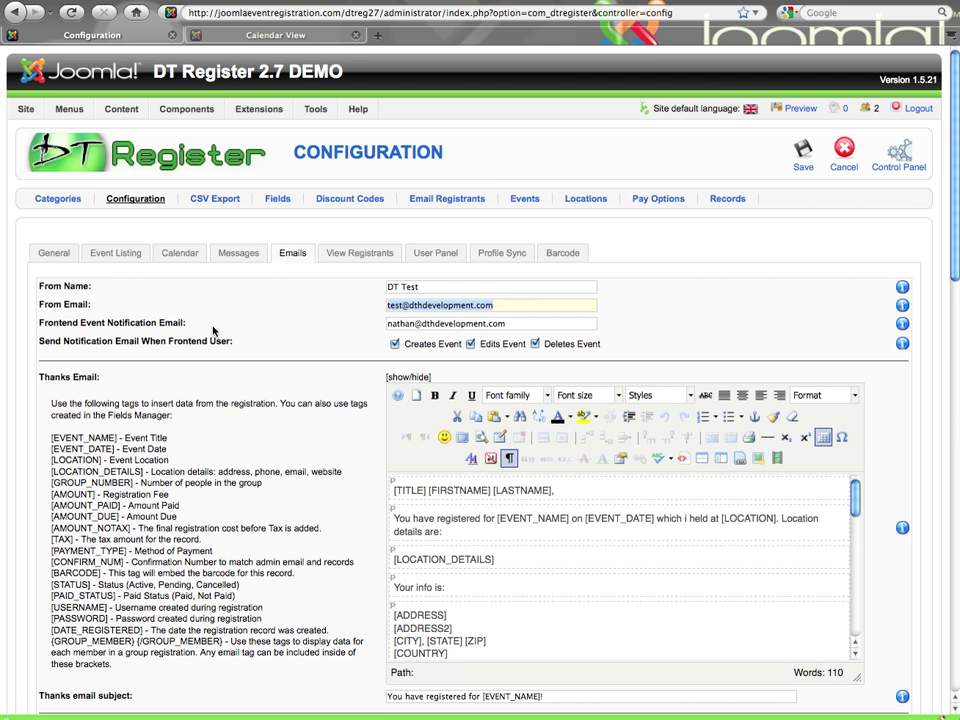
left_click(525, 324)
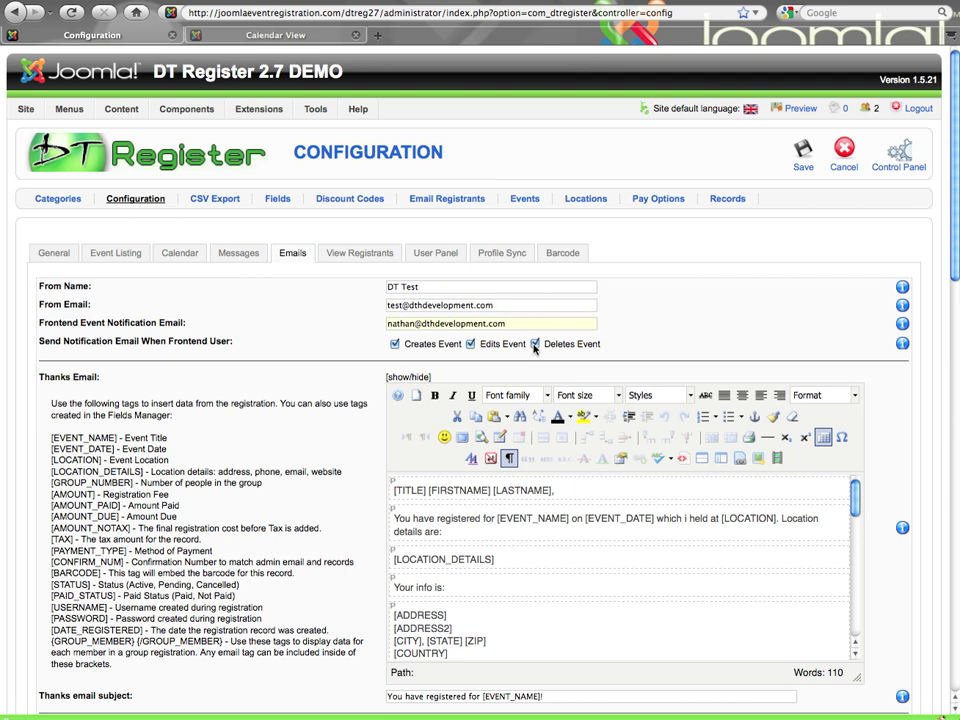
scroll(530, 335, "down", 1)
triple_click(494, 320)
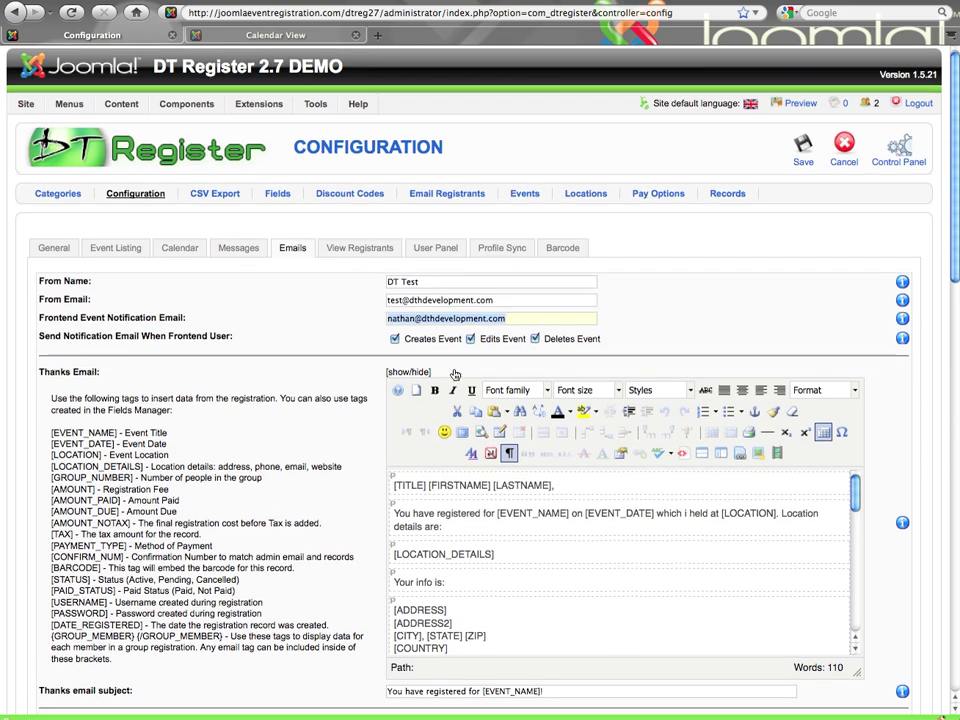
left_click(472, 339)
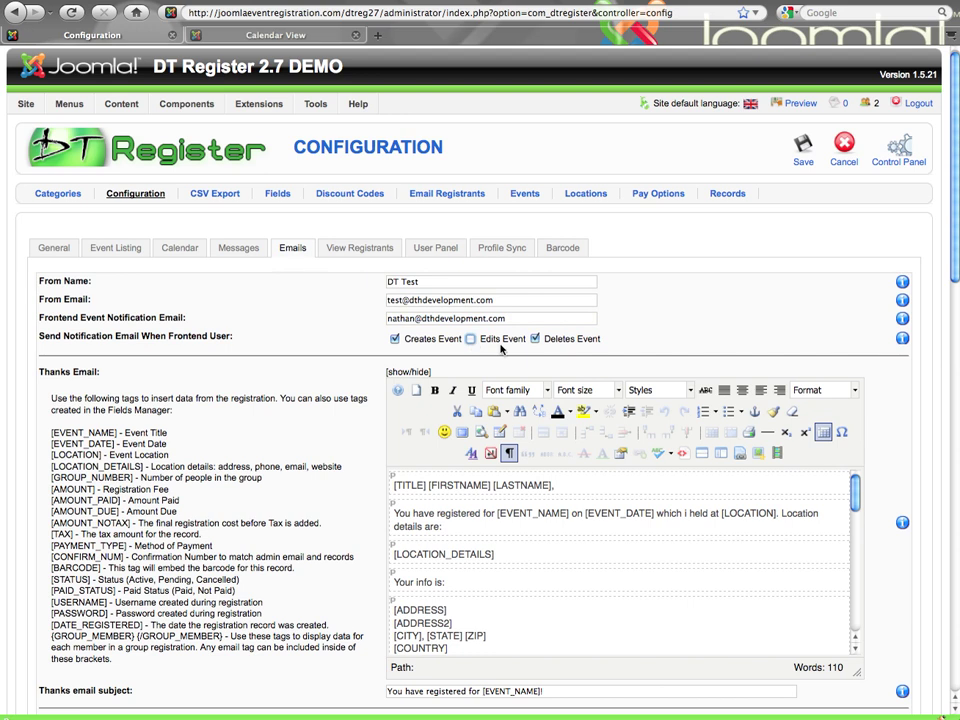
scroll(501, 348, "down", 5)
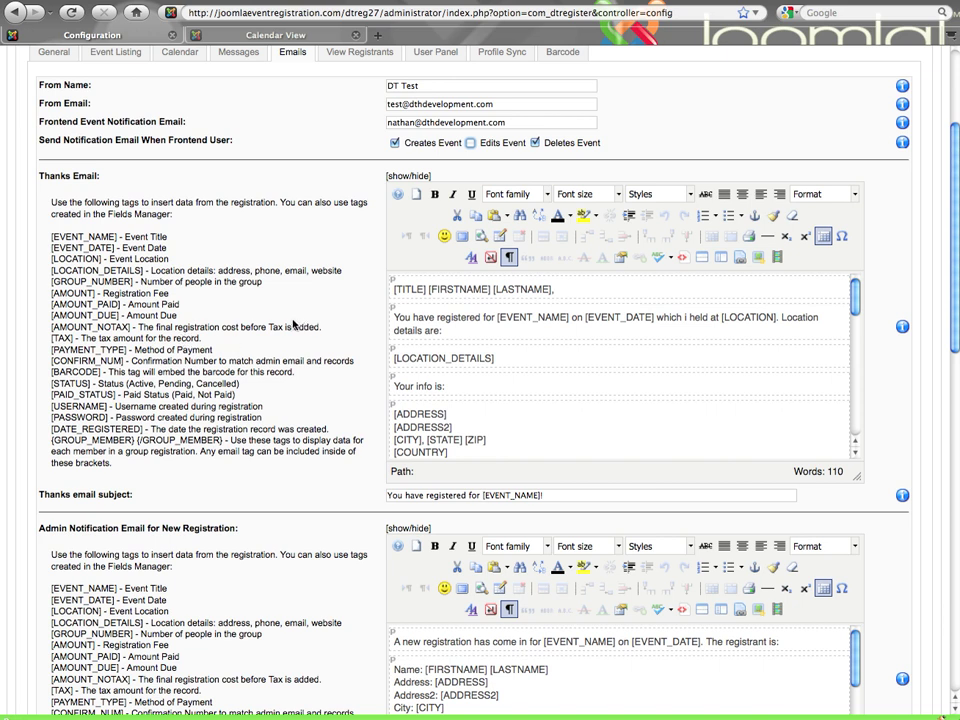
left_click(53, 240)
left_click_drag(53, 240, 132, 328)
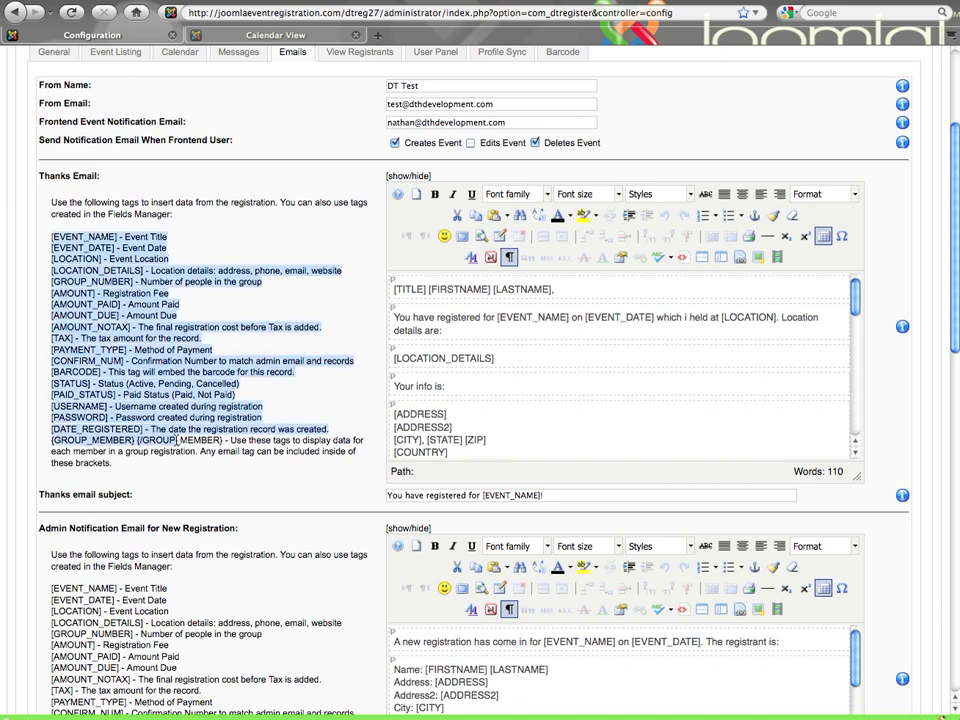
left_click(136, 315)
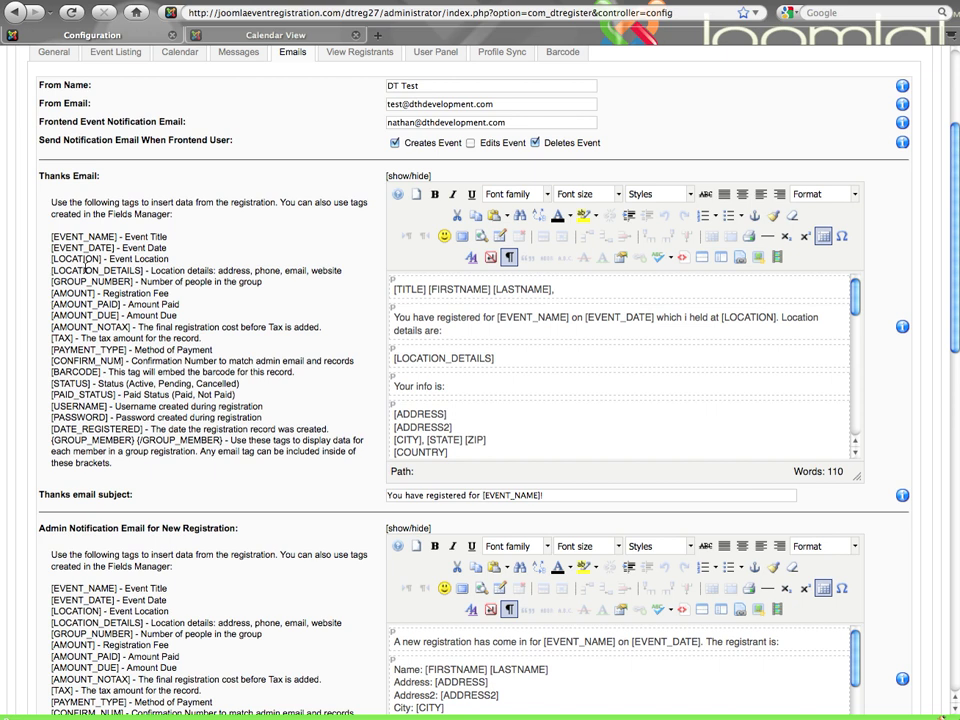
left_click(511, 365)
scroll(511, 366, "down", 3)
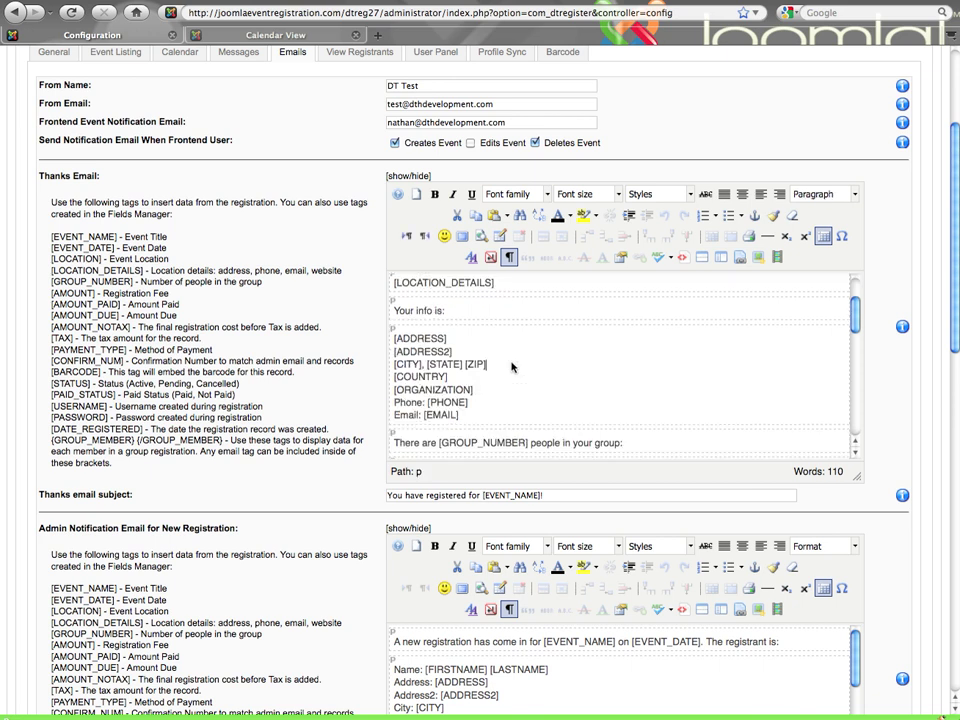
scroll(511, 367, "down", 2)
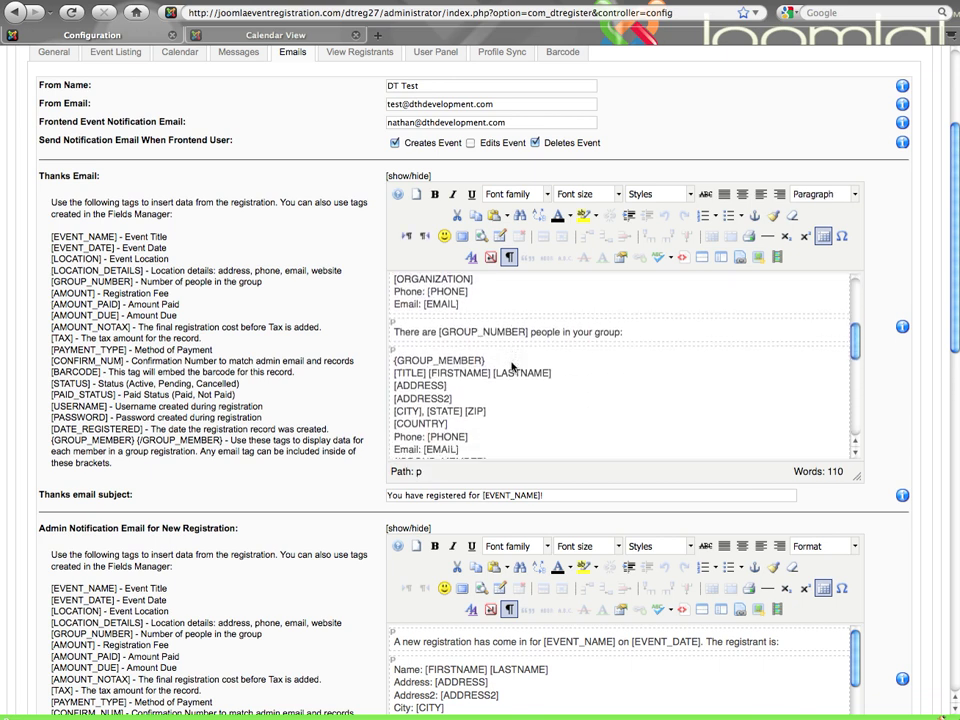
scroll(511, 367, "up", 2)
scroll(511, 367, "up", 3)
scroll(511, 367, "down", 1)
scroll(511, 367, "up", 1)
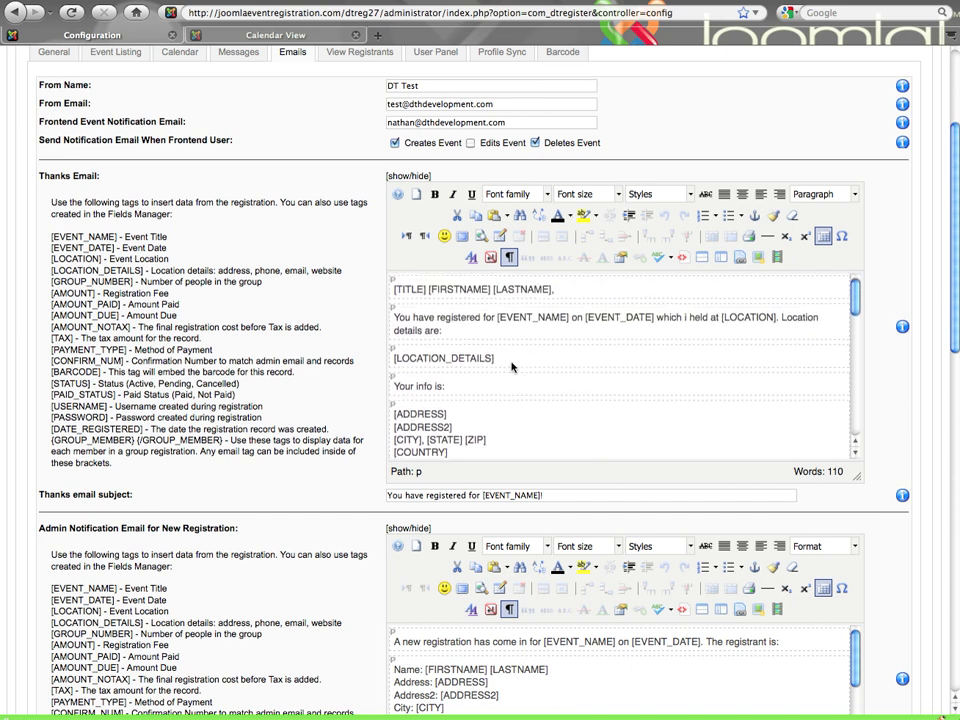
scroll(512, 367, "down", 1)
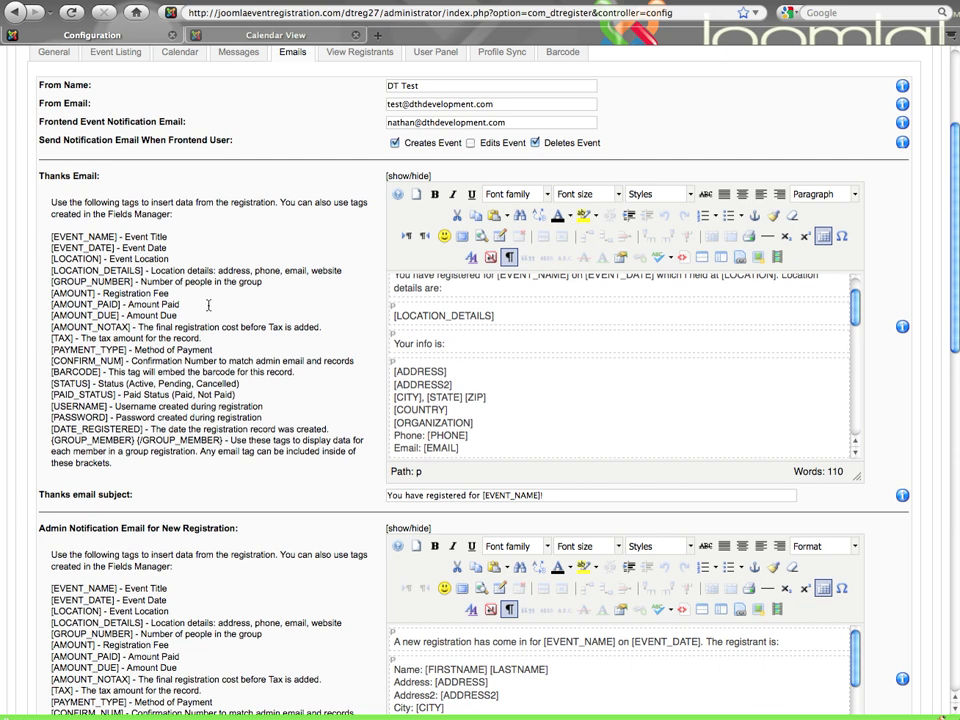
scroll(205, 299, "down", 2)
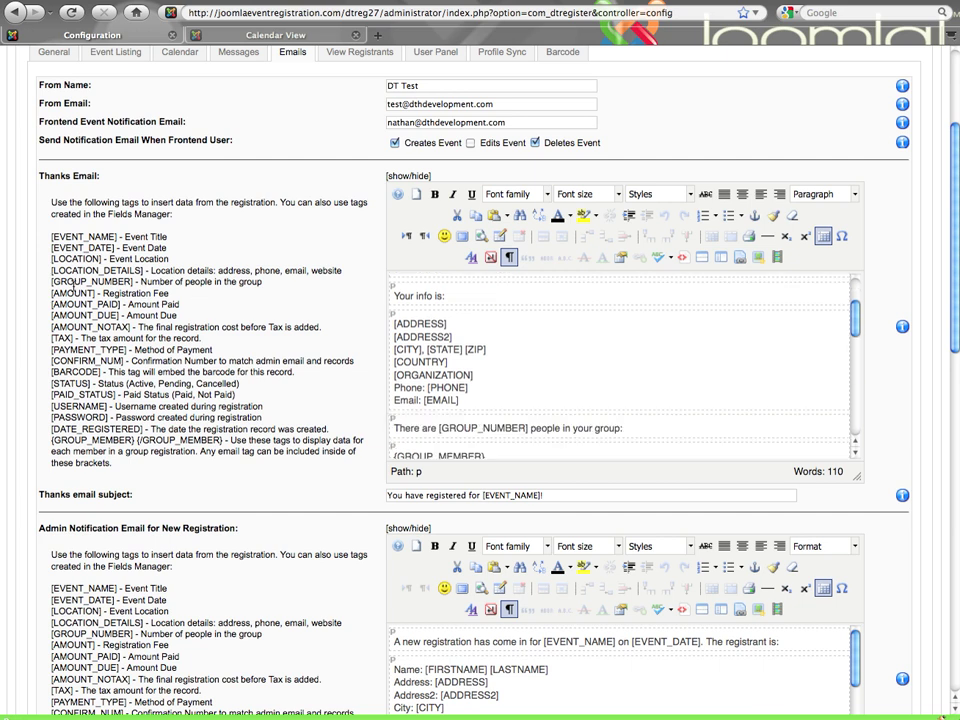
left_click_drag(51, 281, 100, 293)
left_click(135, 287)
left_click_drag(51, 293, 97, 293)
left_click_drag(52, 339, 77, 338)
scroll(77, 338, "down", 1)
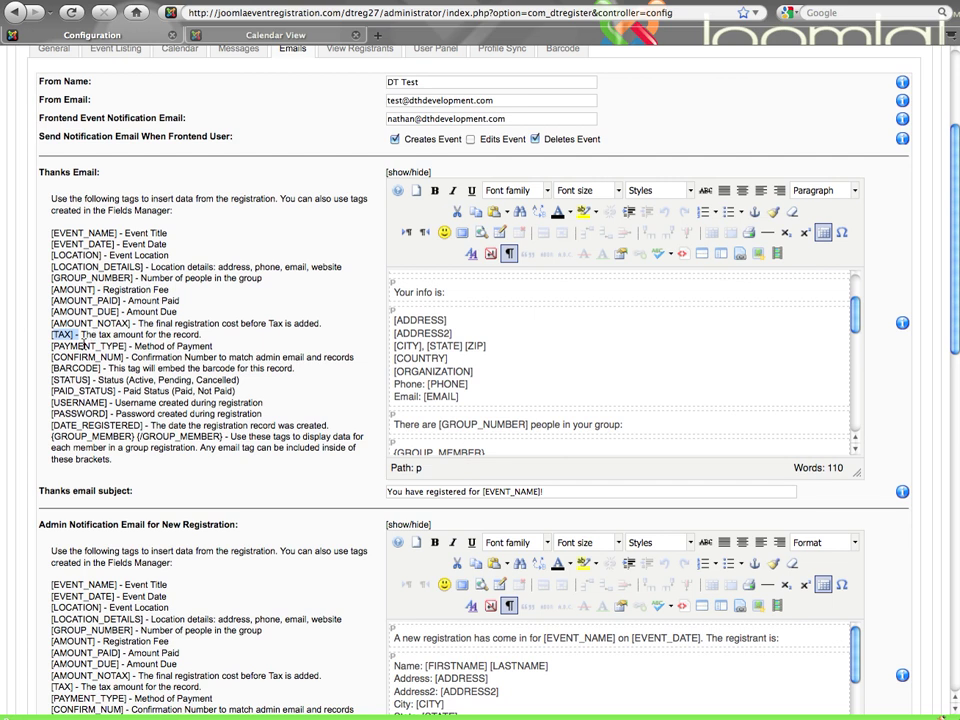
left_click_drag(64, 357, 104, 367)
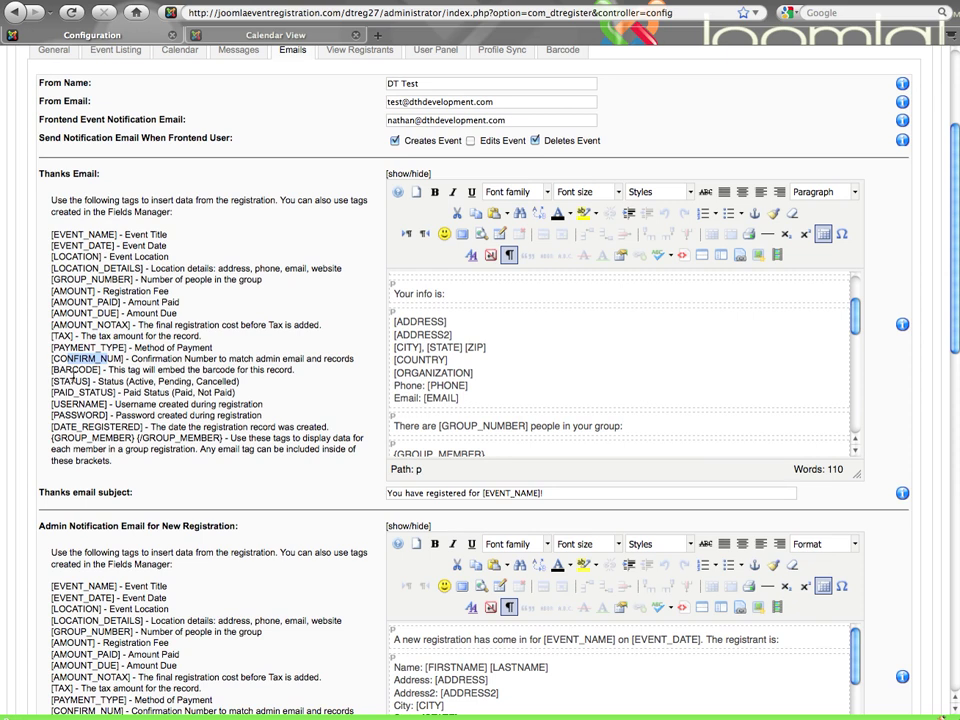
scroll(76, 380, "down", 1)
scroll(76, 380, "down", 2)
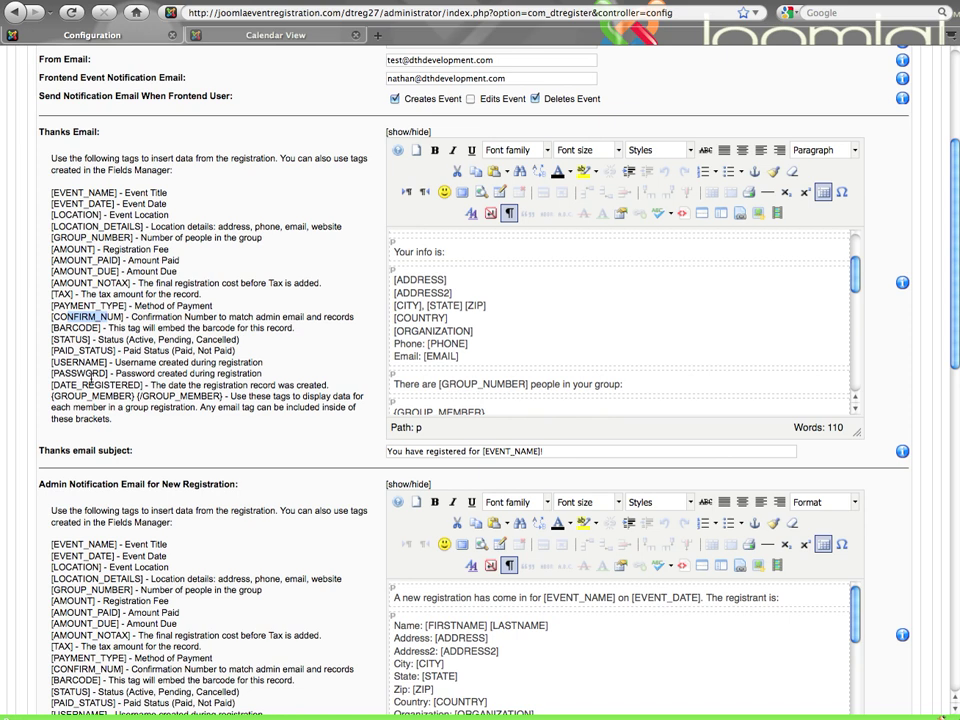
scroll(91, 379, "down", 1)
left_click_drag(52, 382, 127, 382)
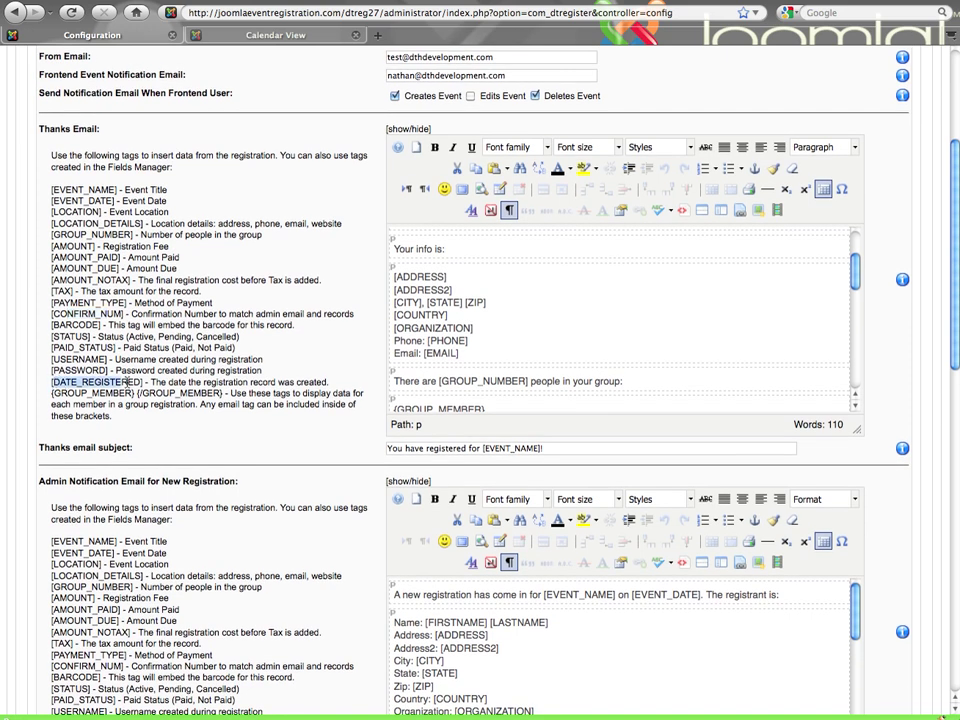
left_click(53, 395)
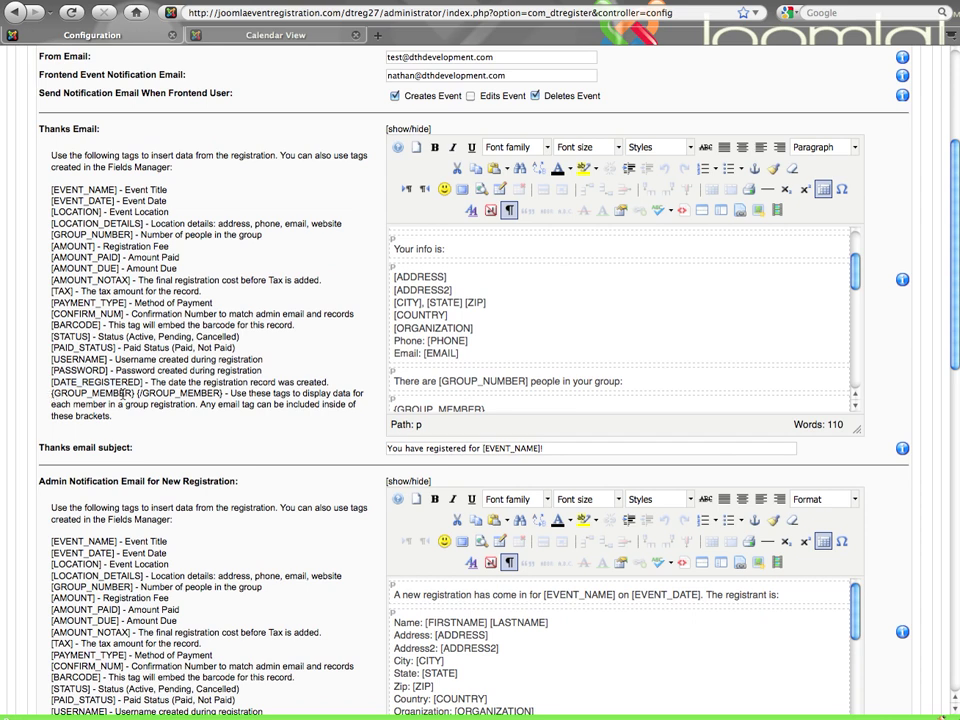
- Scroll the Thanks Email past {GROUP_MEMBER} to the payment summary and [USERNAME]/[PASSWORD] login lines
scroll(455, 341, "down", 5)
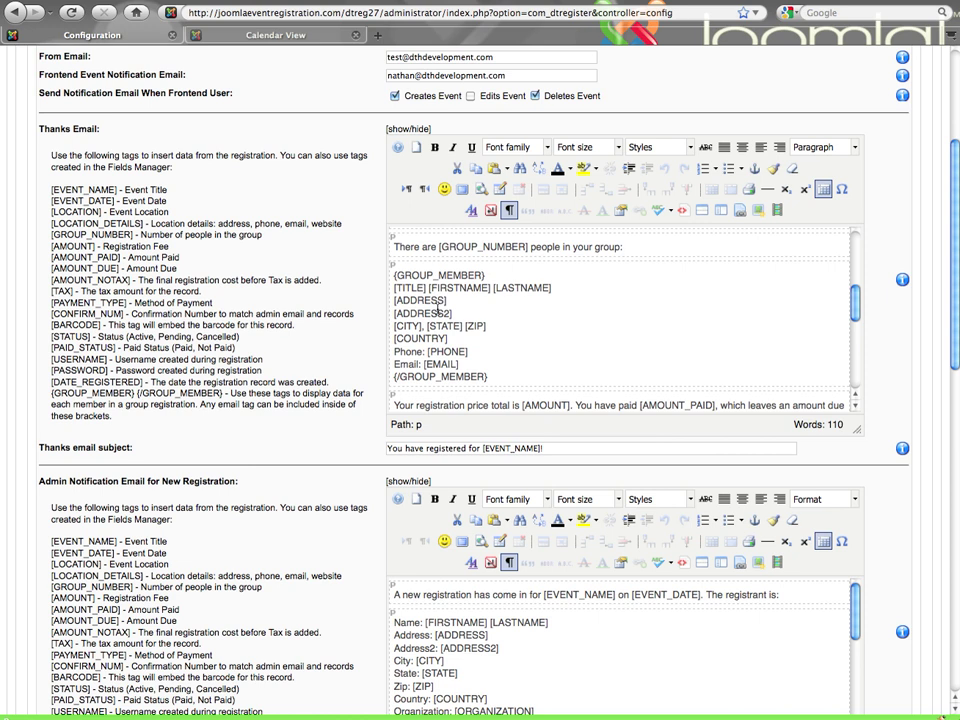
scroll(436, 311, "down", 3)
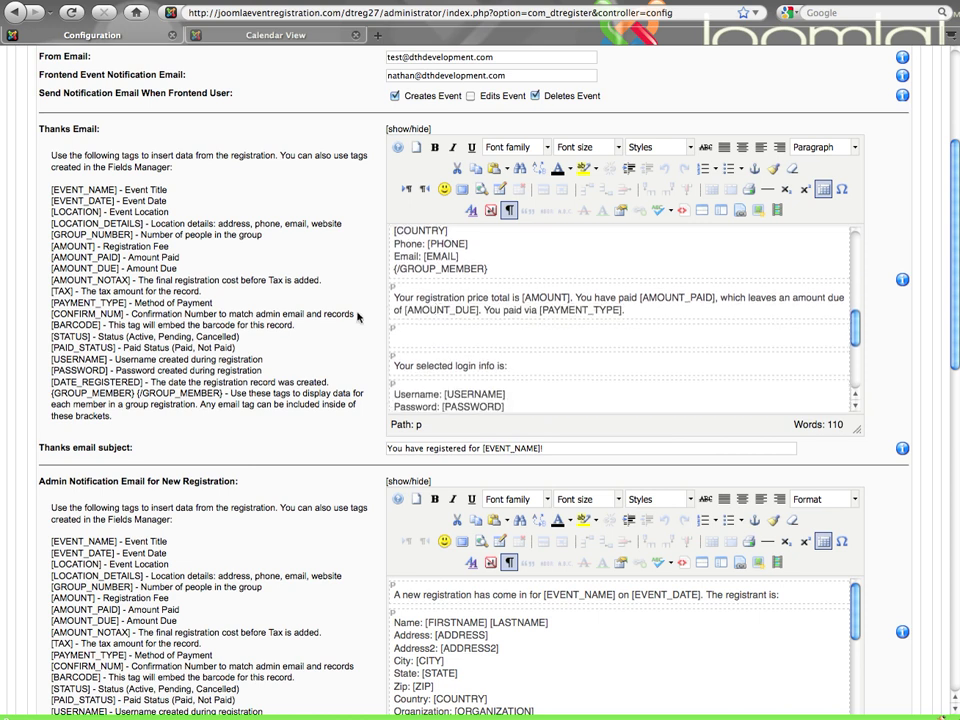
scroll(280, 320, "down", 2)
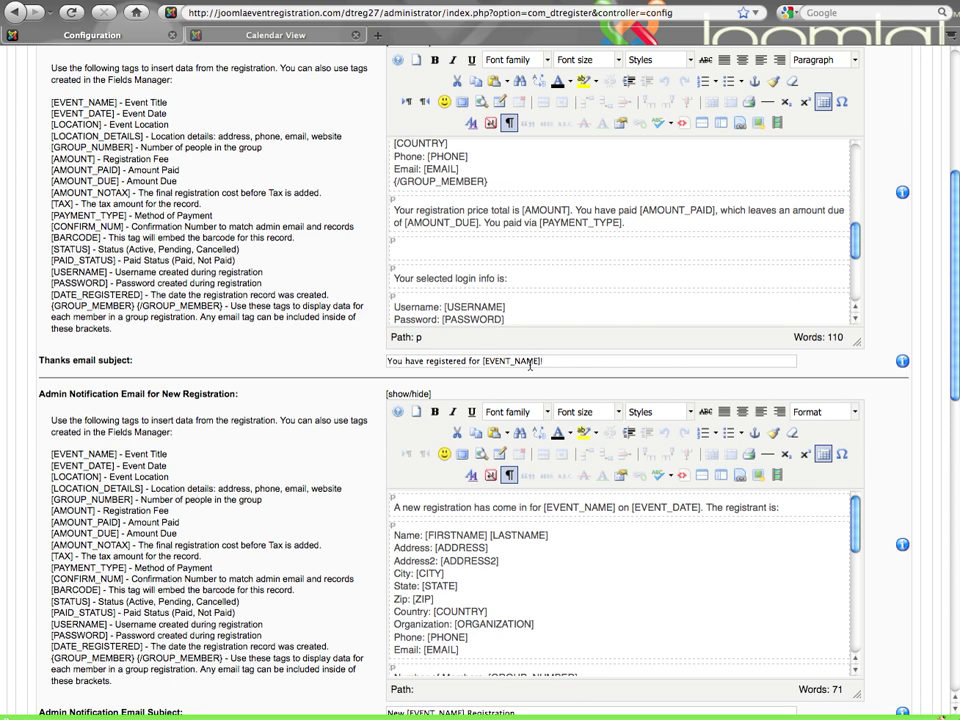
- Scroll to the Admin Notification Email showing [GROUP_NUMBER] and the {GROUP_MEMBER} block
scroll(532, 366, "down", 3)
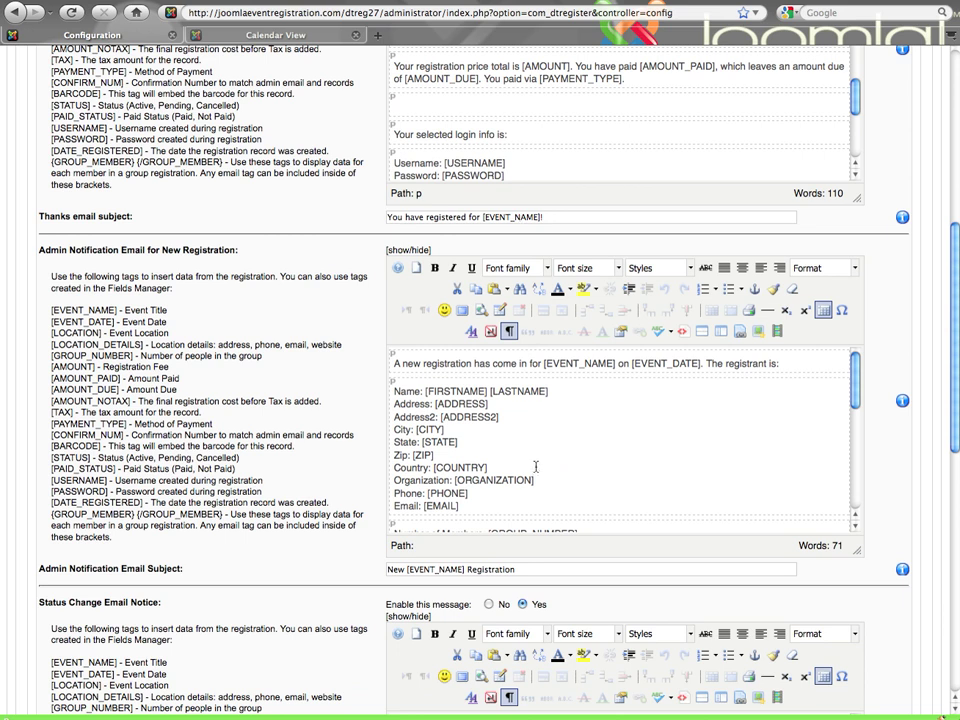
scroll(527, 452, "down", 3)
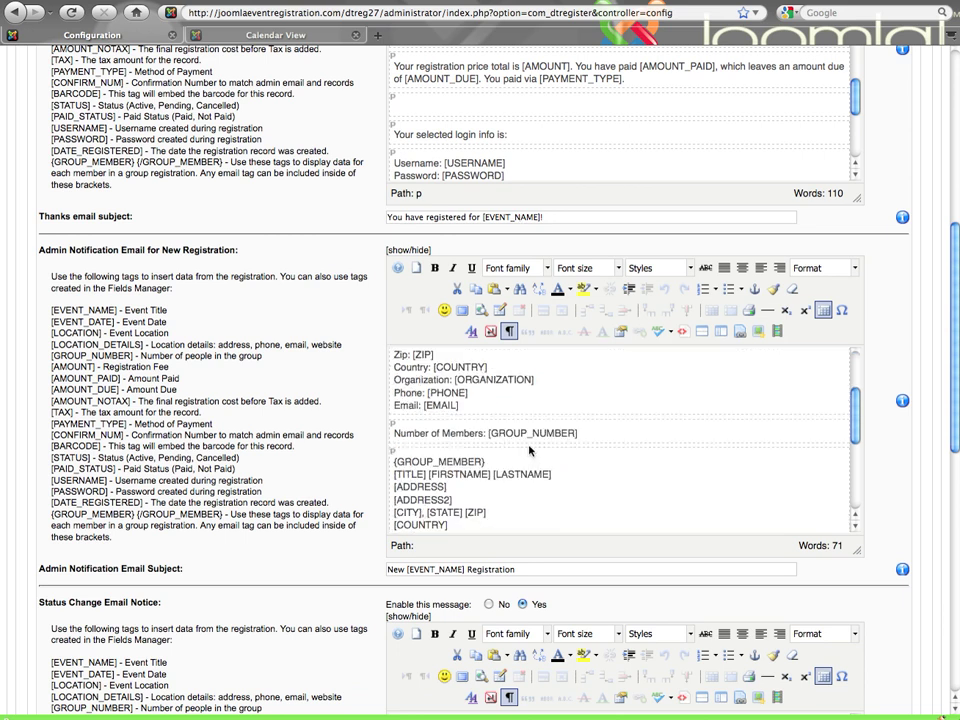
- Highlight the closing [BARCODE] tag of the 'New [EVENT_NAME] Registration' email, then move on to Status Change Email Notice
scroll(204, 405, "down", 3)
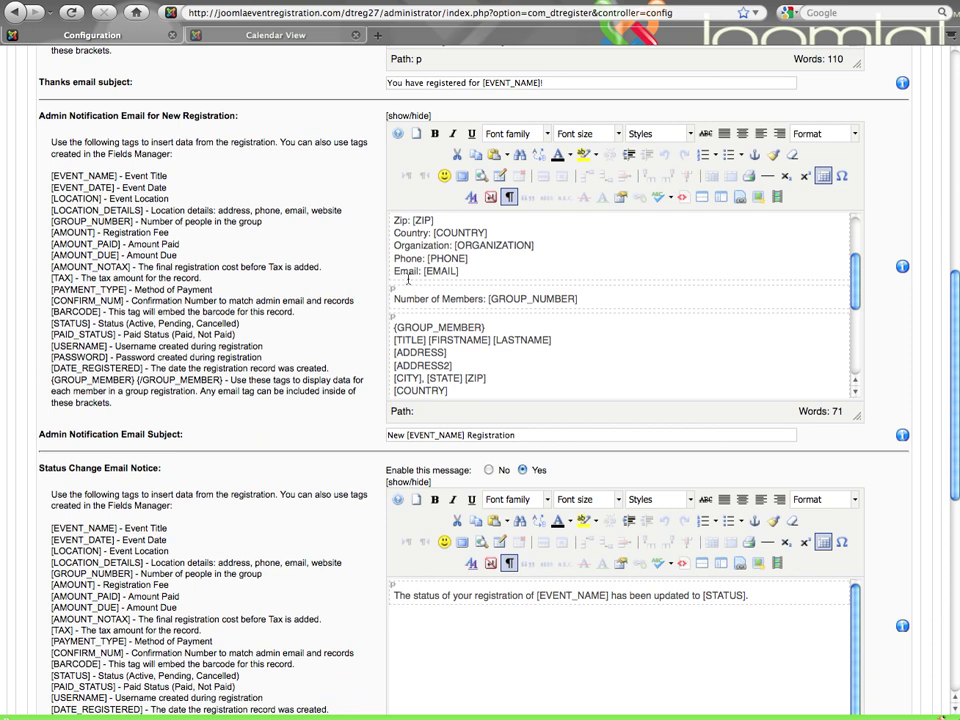
scroll(415, 279, "up", 3)
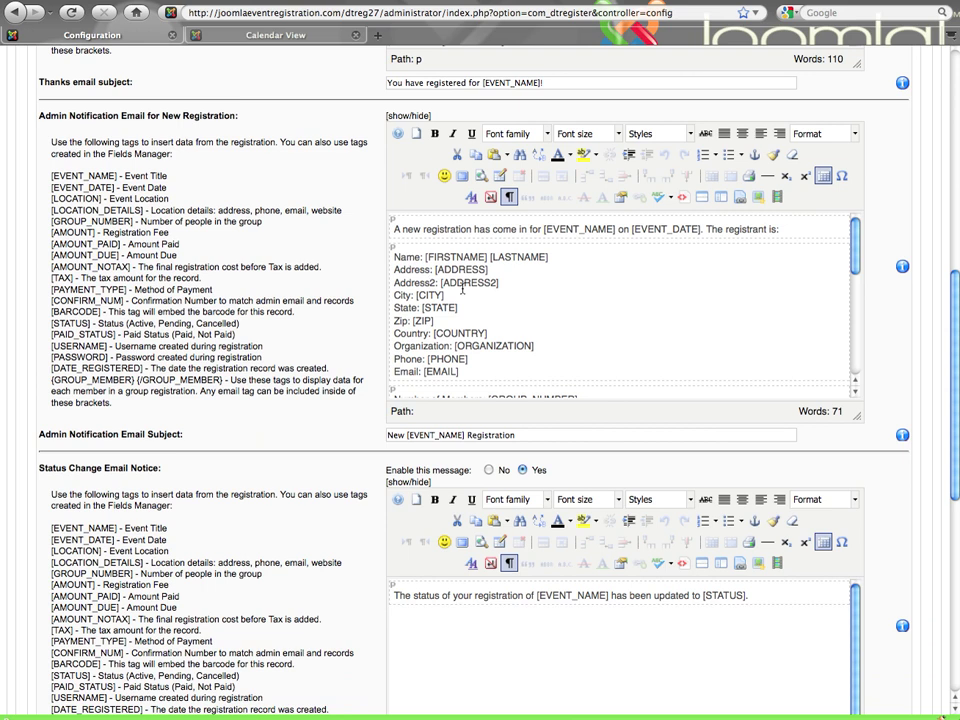
scroll(440, 285, "down", 3)
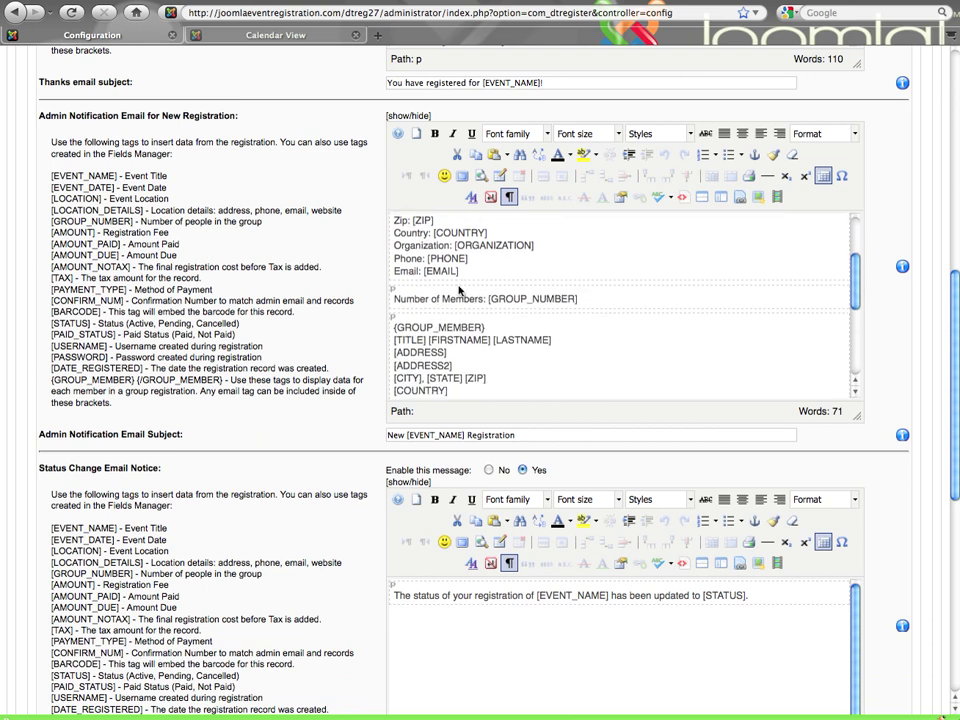
scroll(459, 290, "down", 4)
scroll(459, 290, "down", 1)
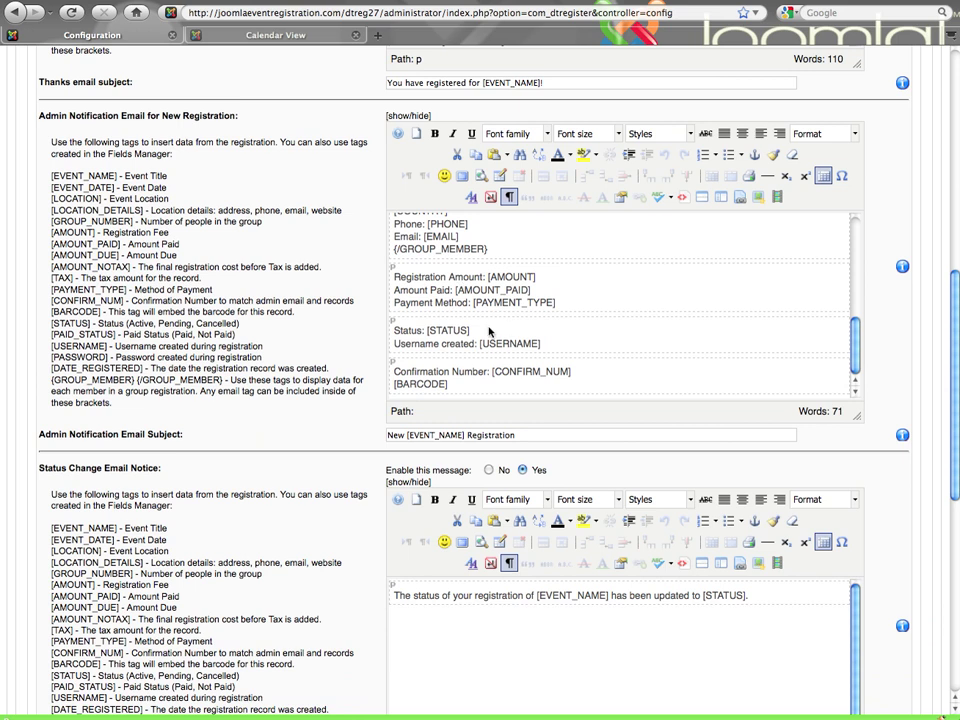
left_click_drag(447, 384, 395, 384)
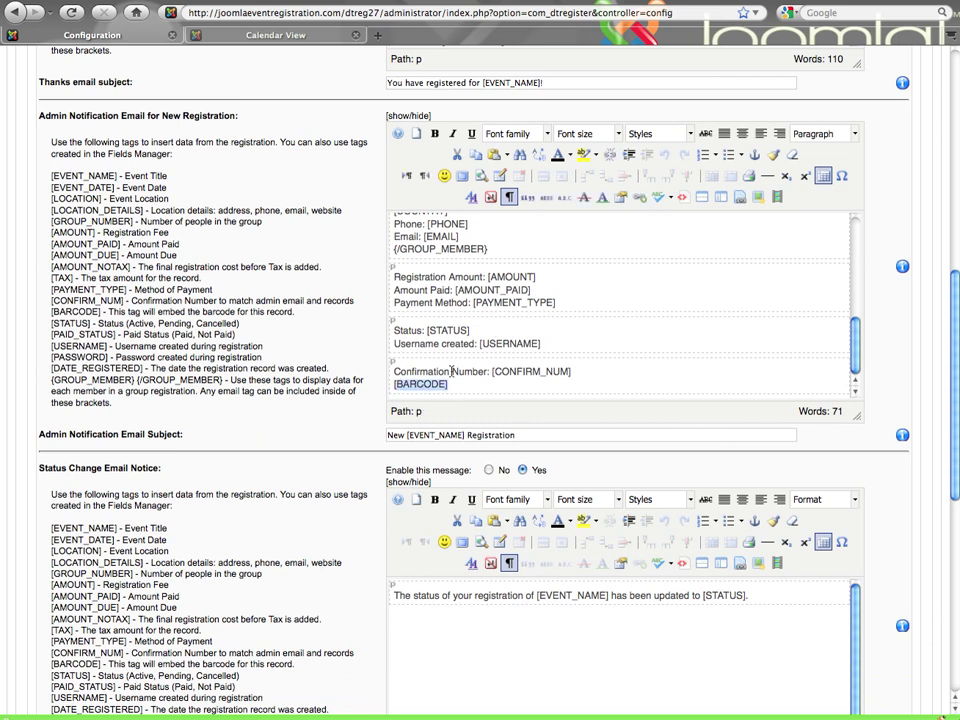
left_click(455, 372)
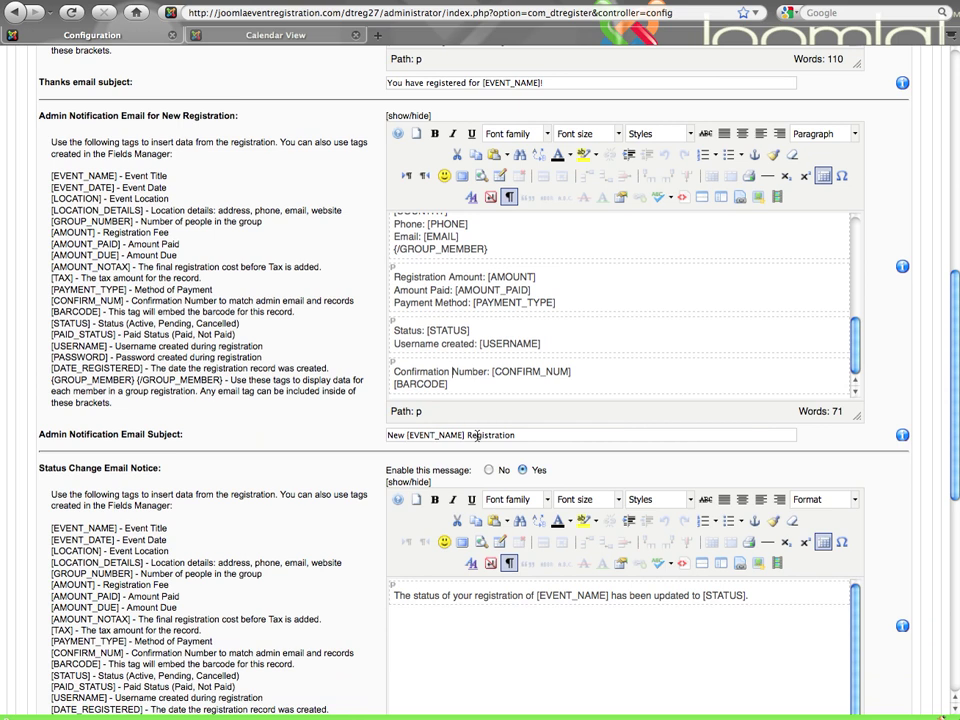
scroll(477, 435, "down", 4)
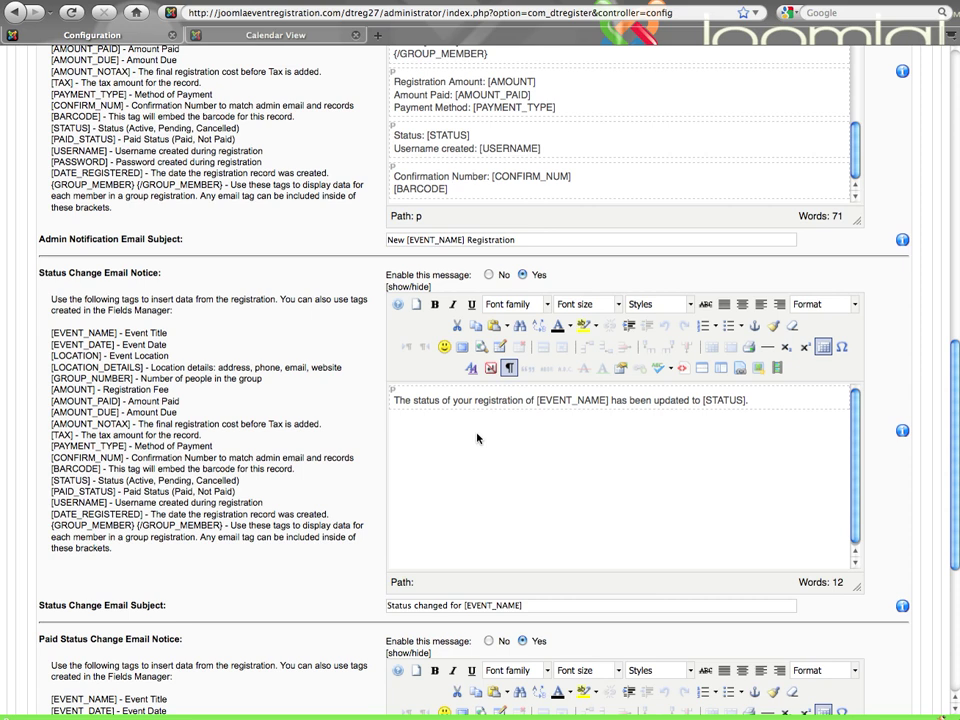
- Show the Status Change notice and the Paid Status Change email with subject 'Payment Status changed for [EVENT_NAME]'
scroll(344, 383, "down", 7)
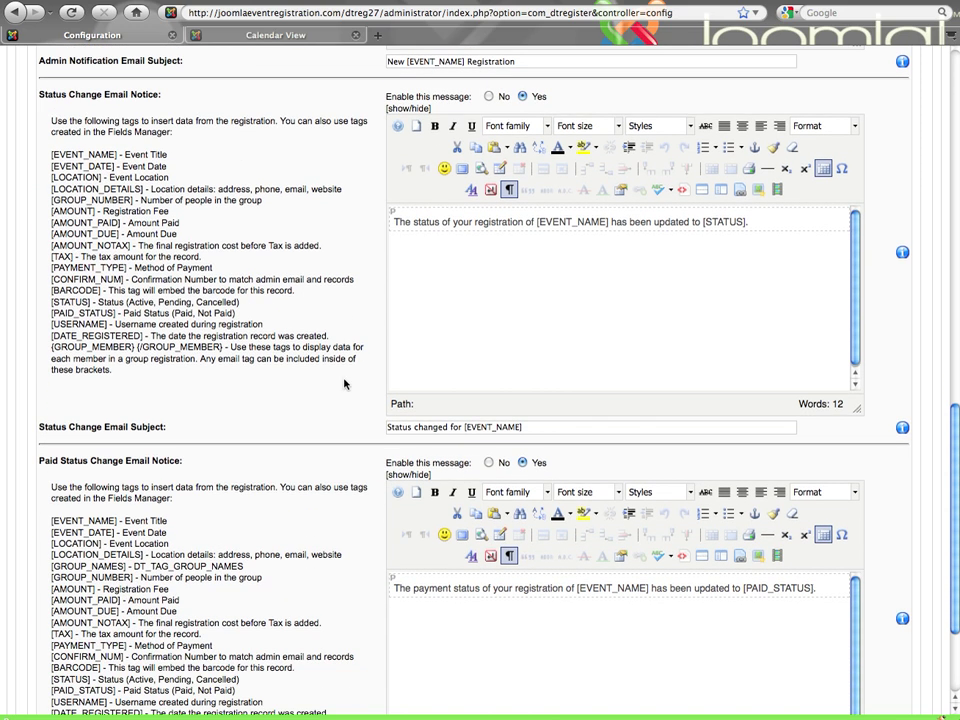
scroll(344, 383, "up", 6)
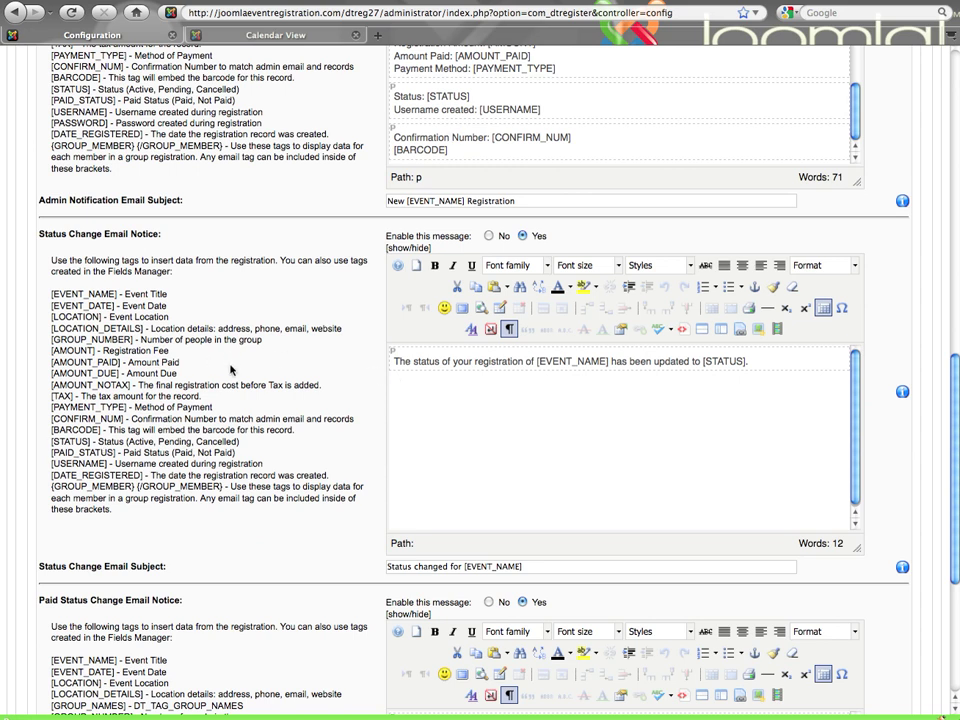
scroll(230, 373, "down", 4)
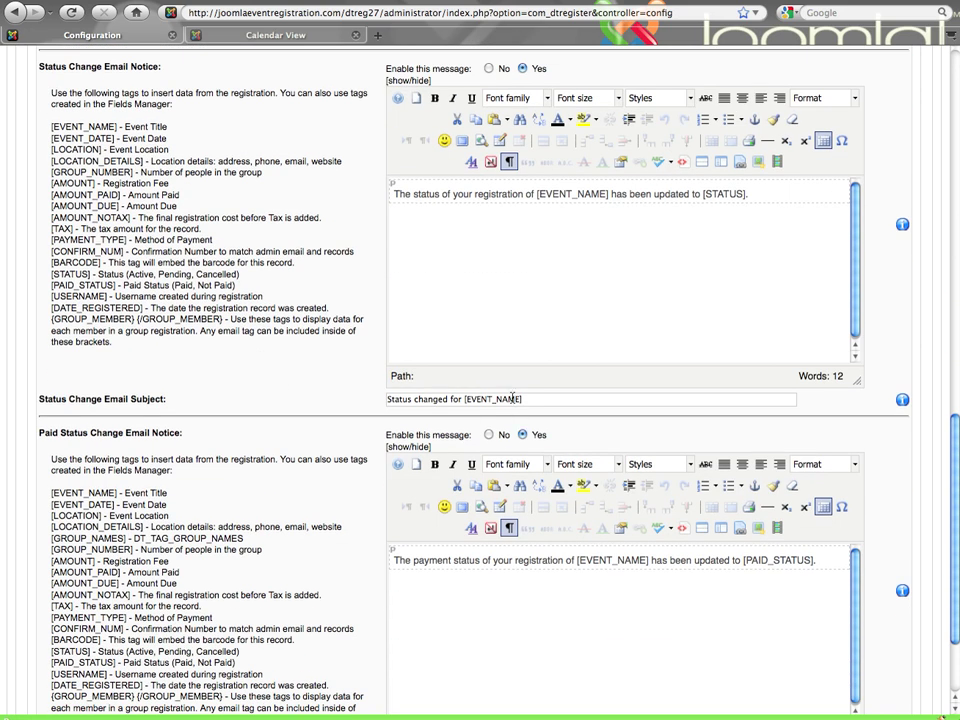
scroll(513, 399, "down", 3)
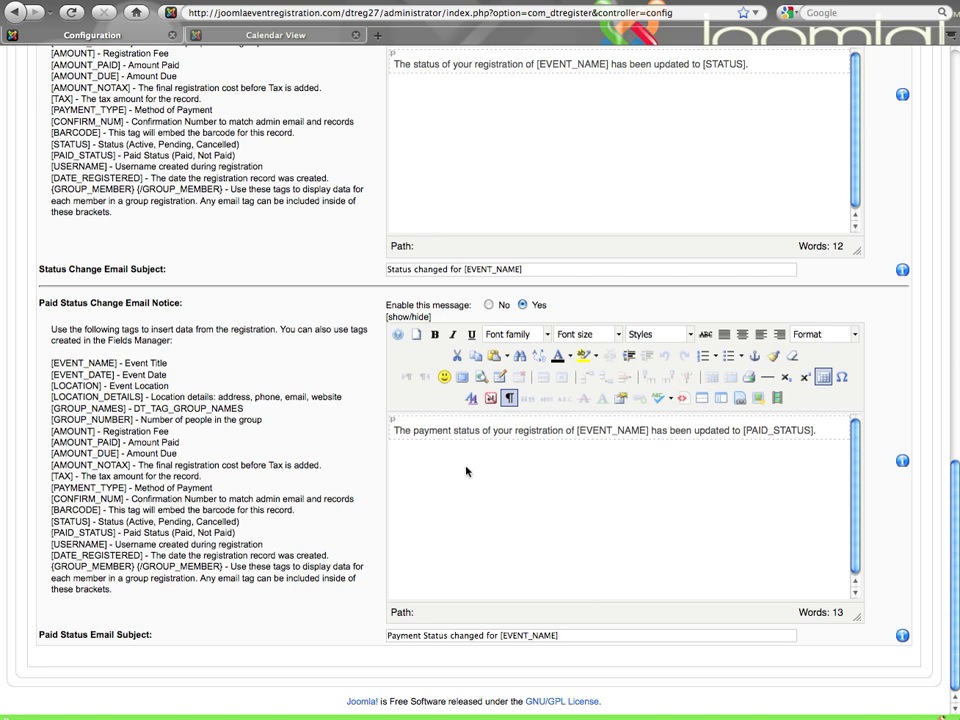
- Scroll back up from the Paid Status Email Subject to the enabled Status Change Email Notice
scroll(383, 443, "up", 1)
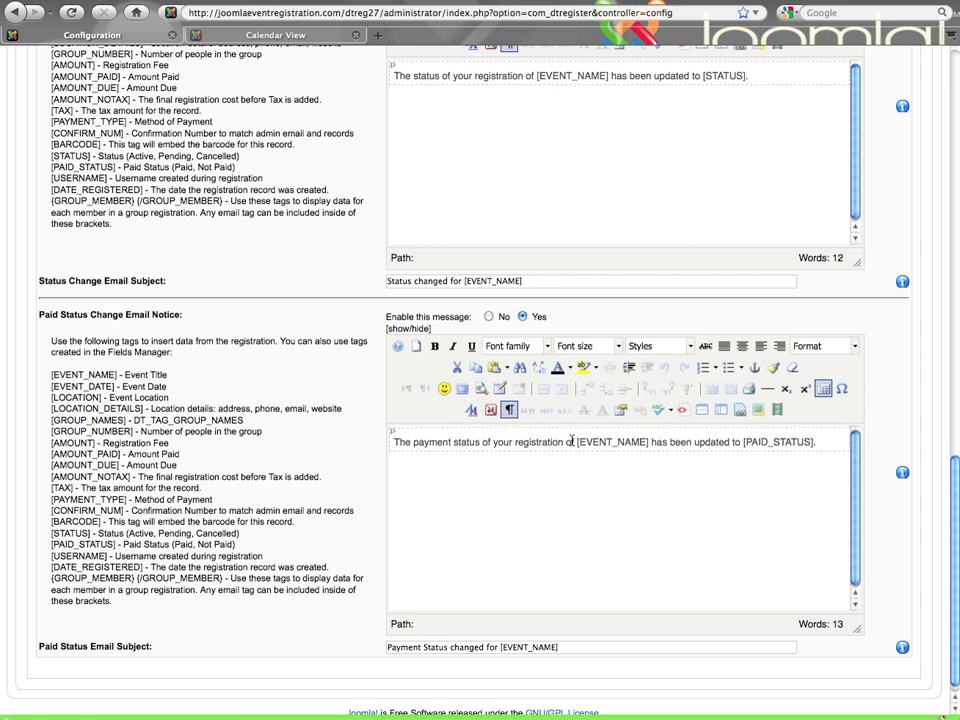
scroll(354, 400, "up", 2)
scroll(354, 400, "up", 20)
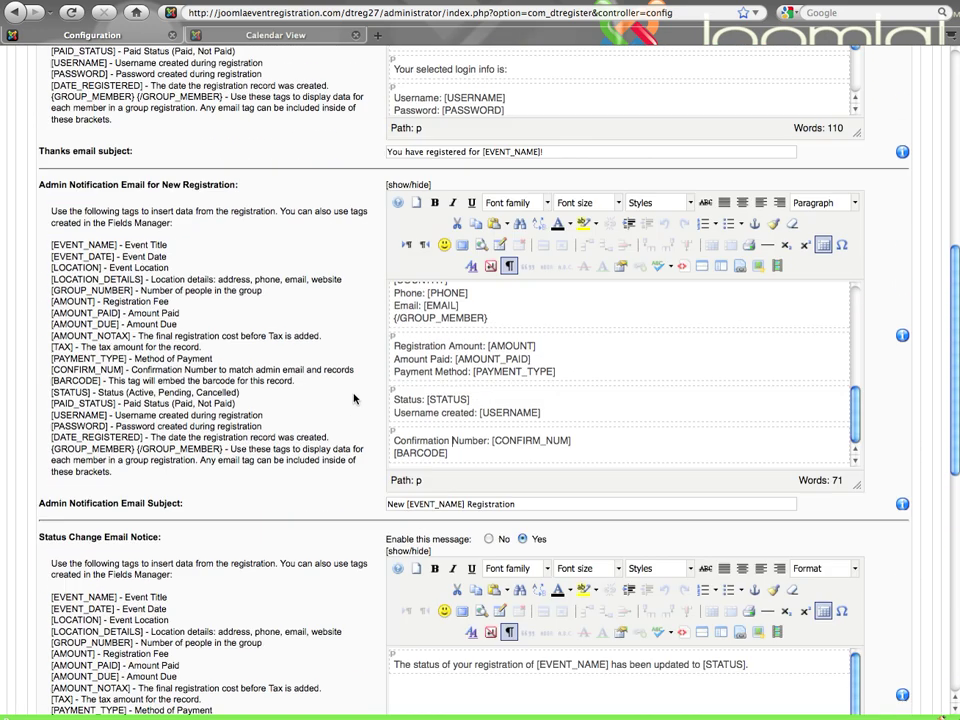
- Scroll up to the From Name and From Email settings at the top of the Emails tab
scroll(350, 397, "up", 2)
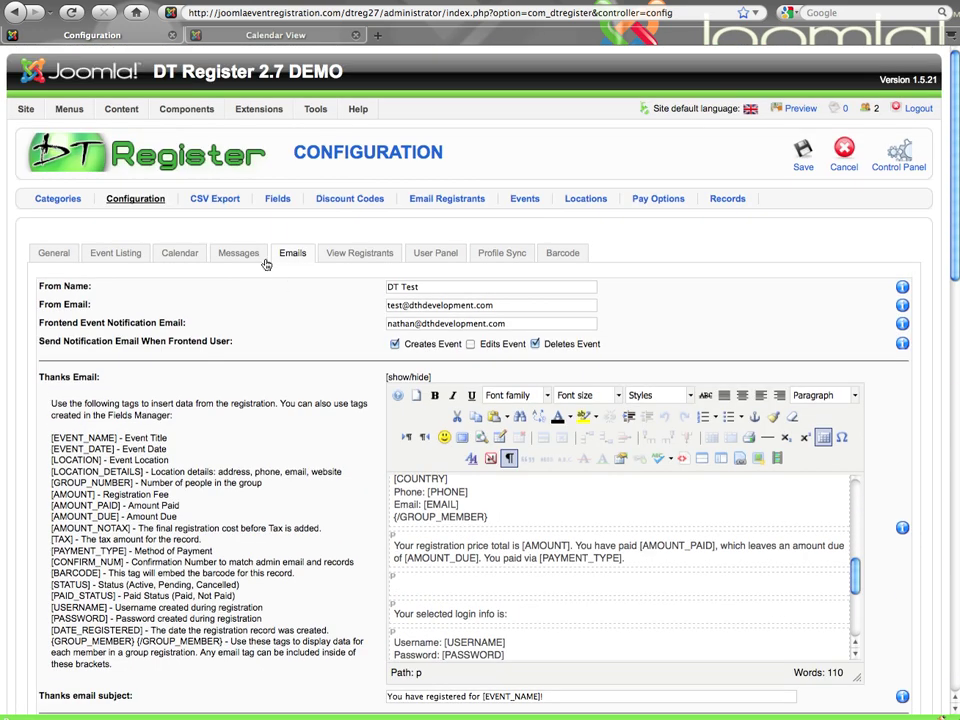